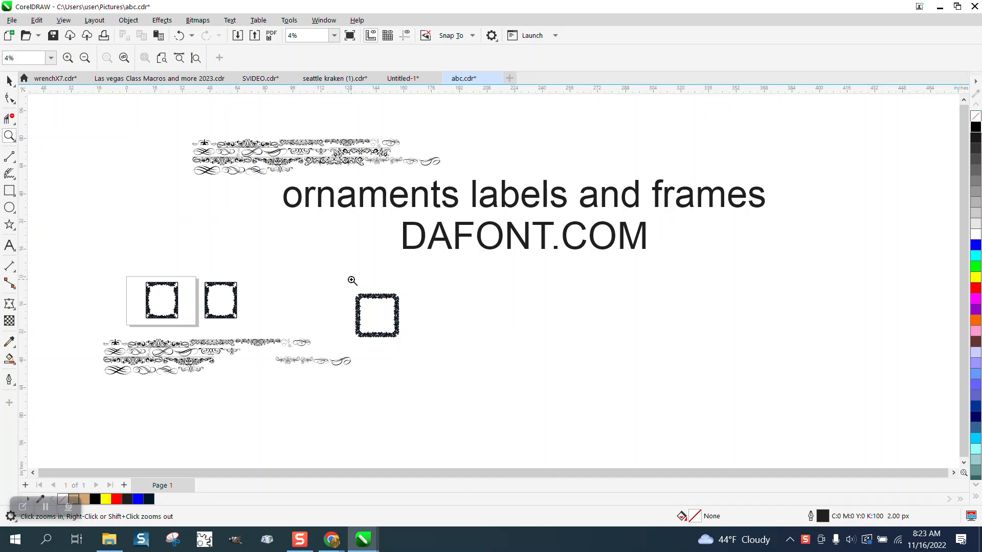
Inspect the ornament frame on the page and the DaFont download page for the ornaments labels and frames font.
left_click_drag(294, 164, 598, 428)
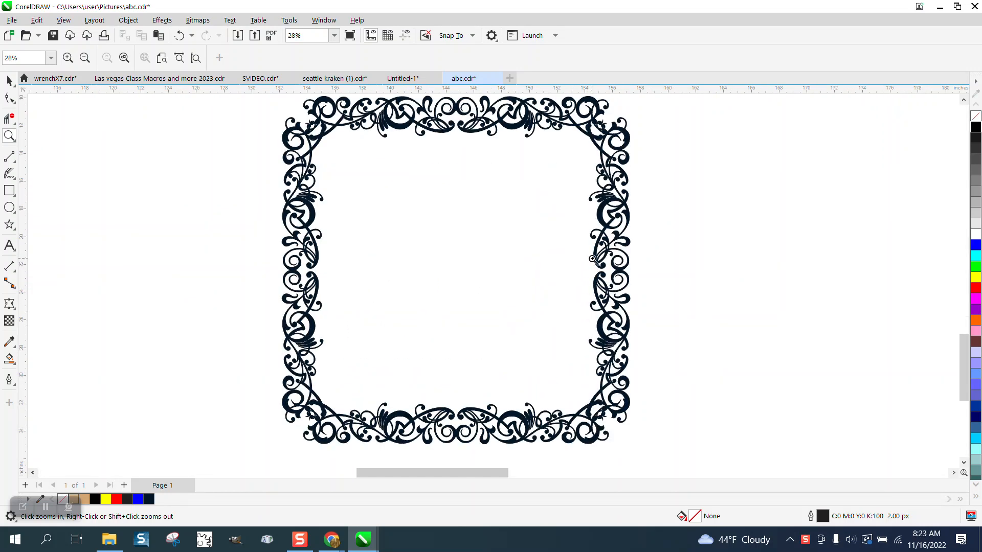
right_click(286, 250)
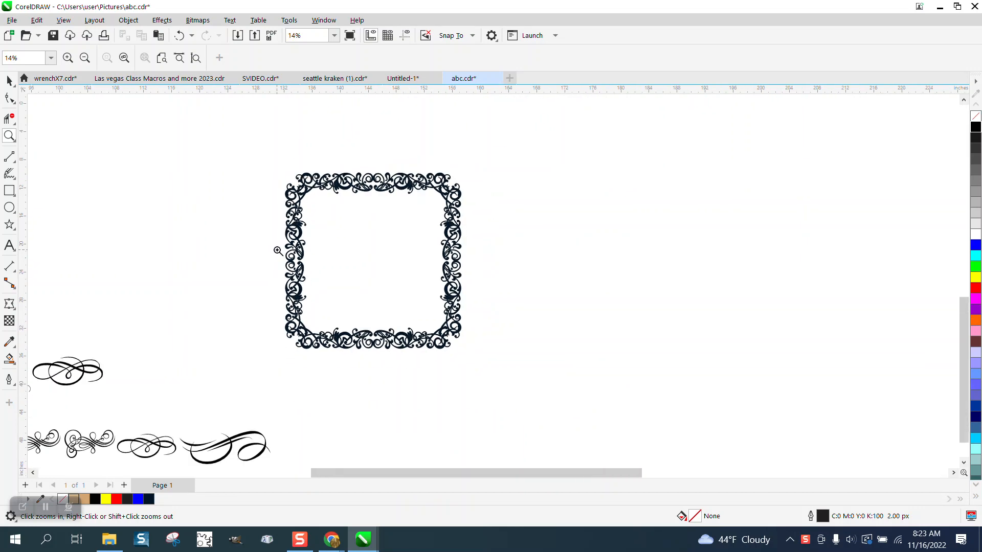
scroll(322, 198, "down", 1)
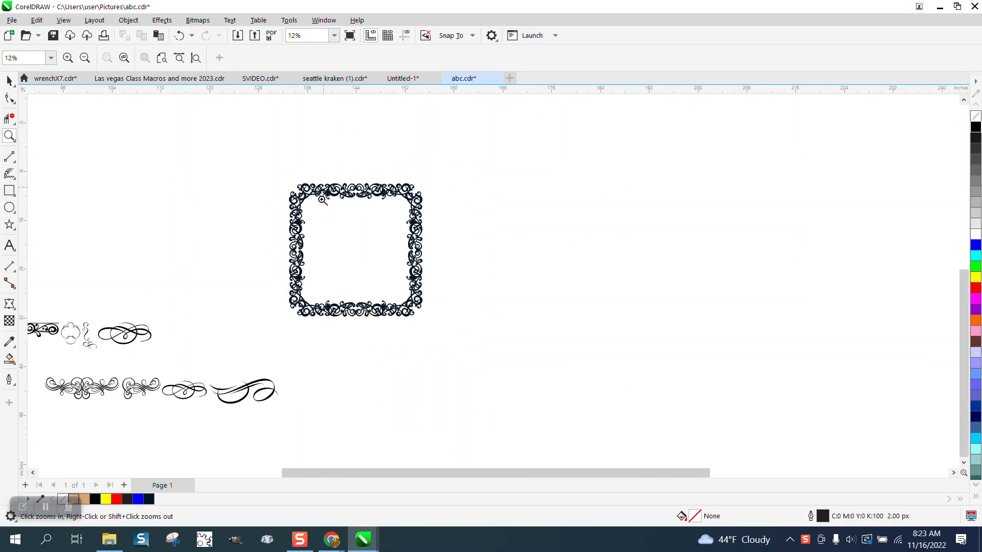
scroll(340, 215, "down", 5)
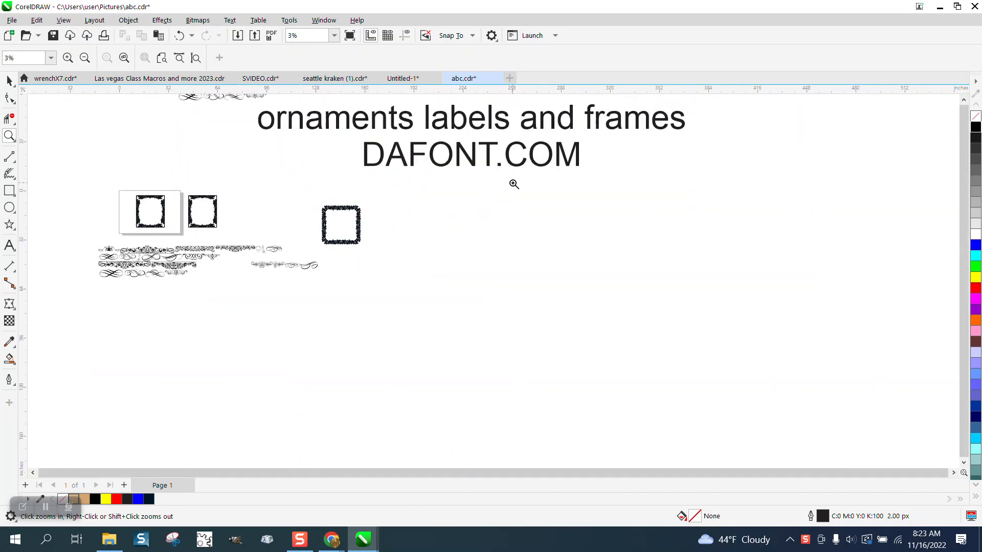
left_click(331, 539)
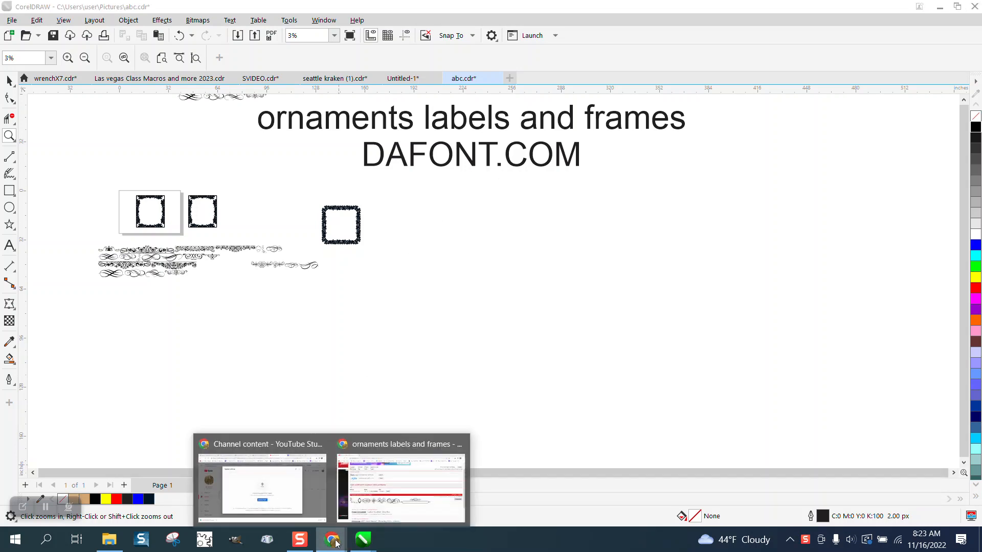
left_click(400, 481)
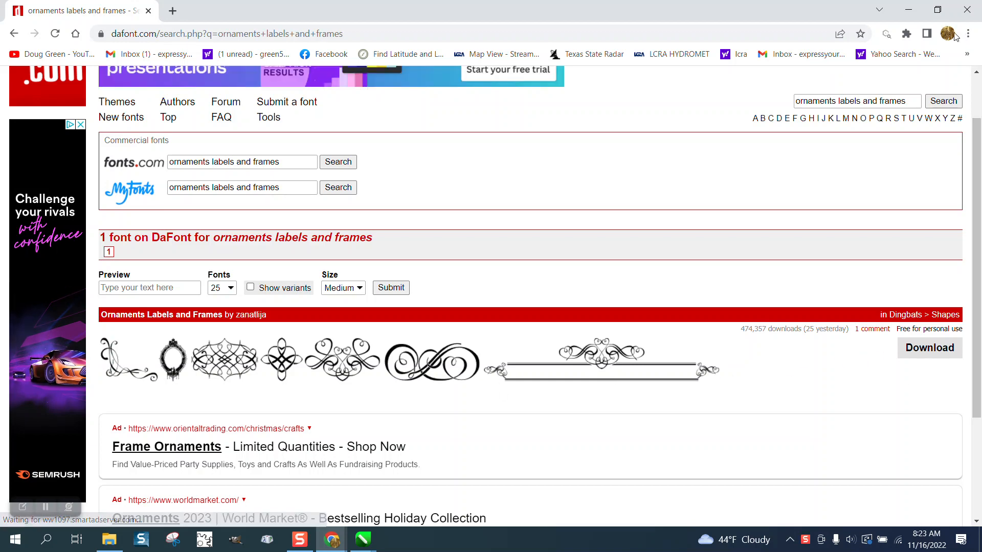
left_click(911, 10)
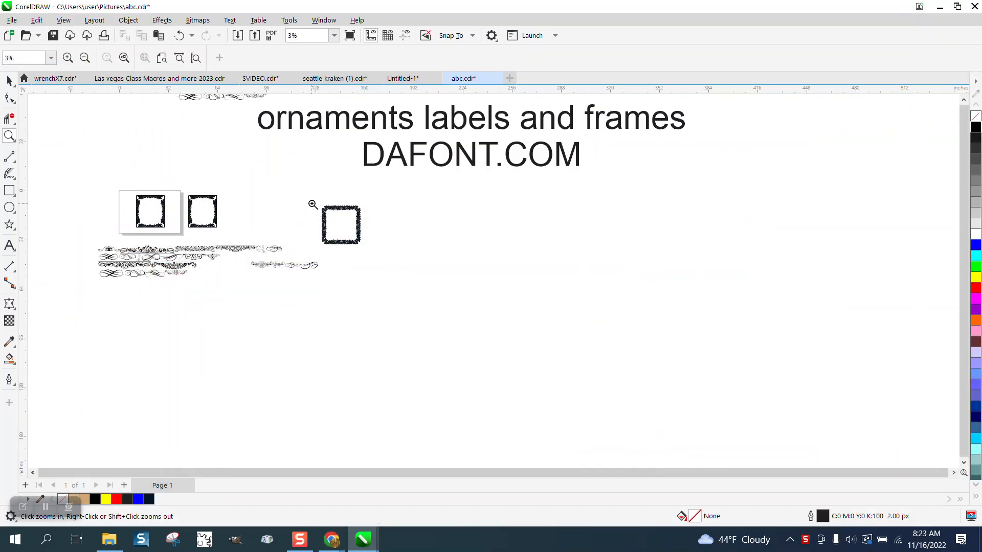
Move the title text and the uppercase and lowercase alphabet sample lines apart so none overlap.
left_click(10, 81)
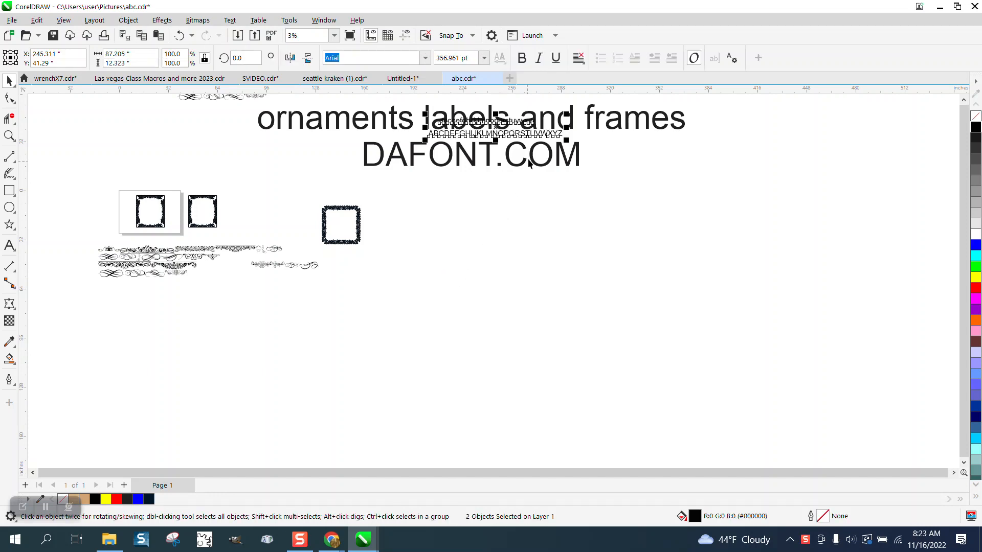
left_click_drag(508, 130, 541, 169)
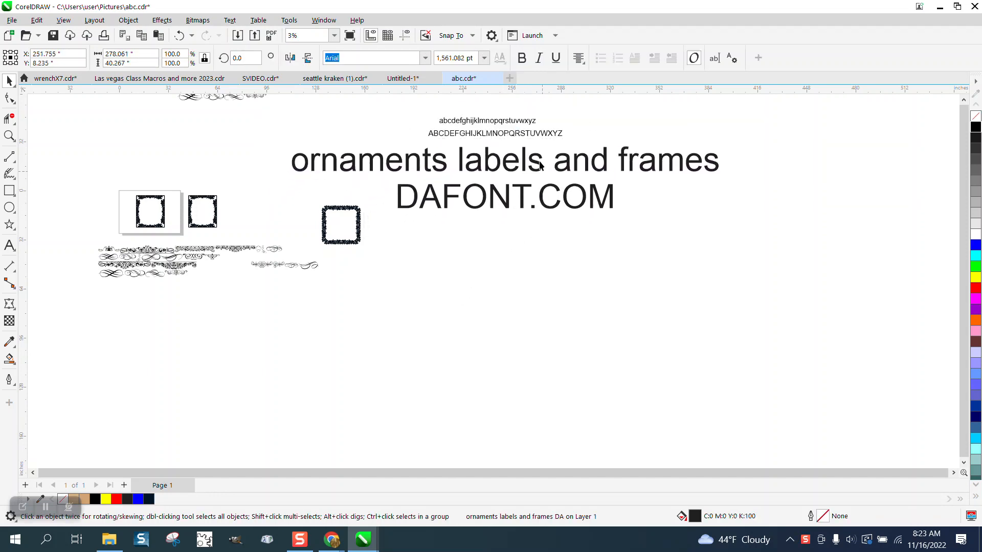
left_click_drag(531, 135, 572, 306)
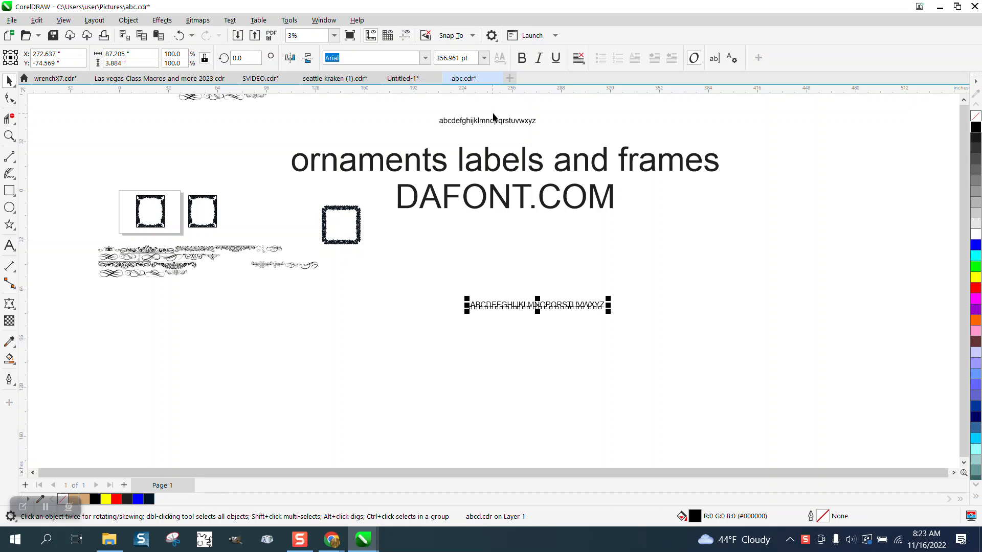
left_click_drag(504, 125, 546, 281)
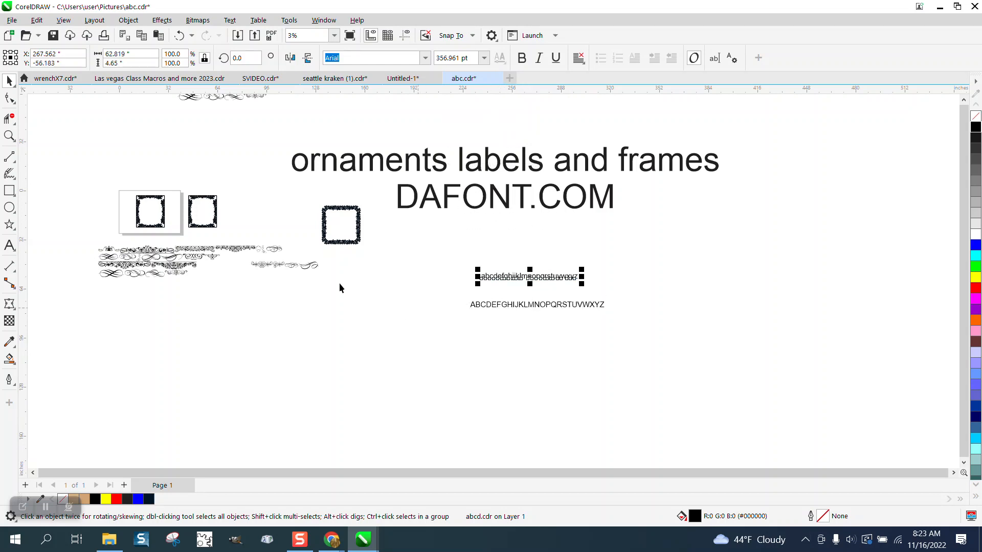
Delete the uppercase alphabet sample line.
left_click(8, 136)
left_click_drag(452, 269, 733, 372)
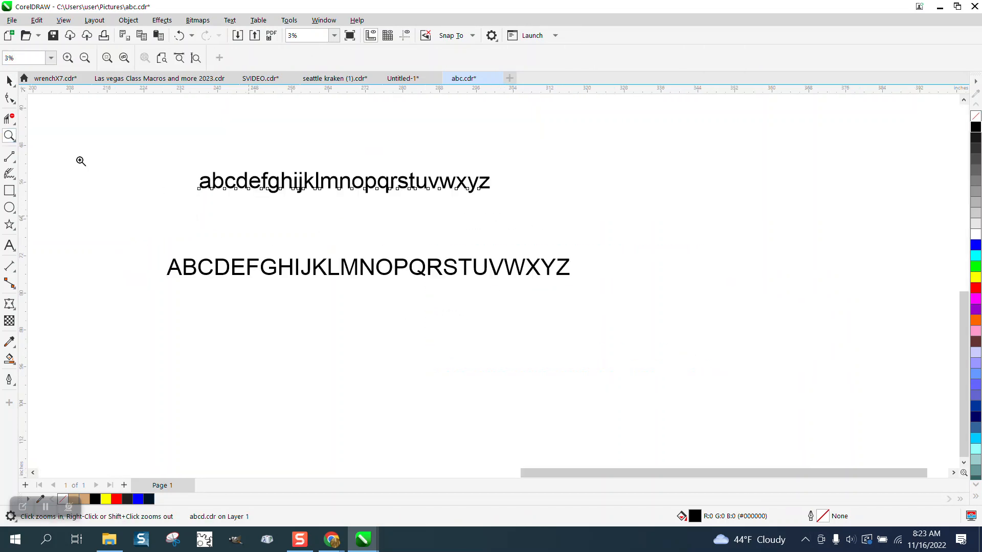
left_click(8, 81)
left_click(225, 270)
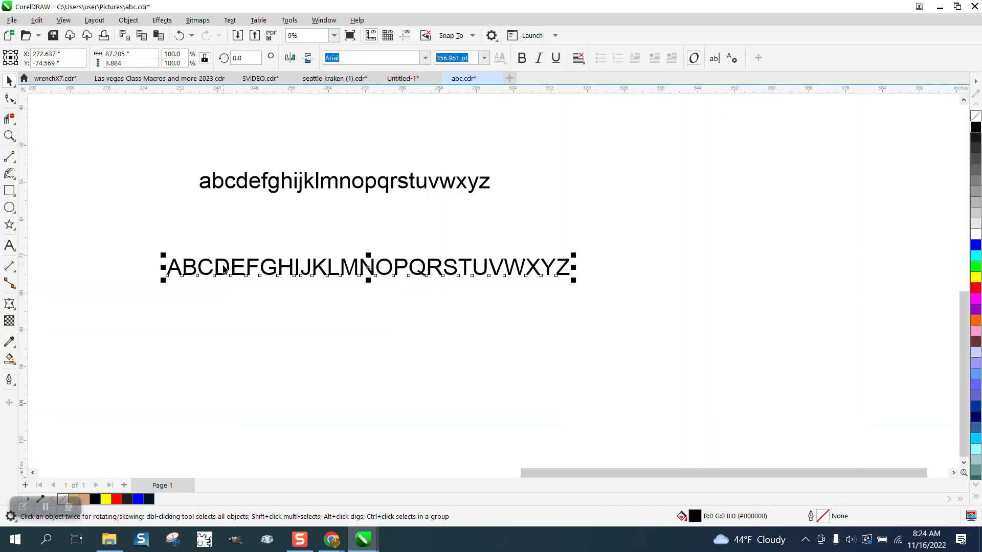
key("Delete")
Change the lowercase alphabet line's font to ornaments labels and frames.
left_click(311, 194)
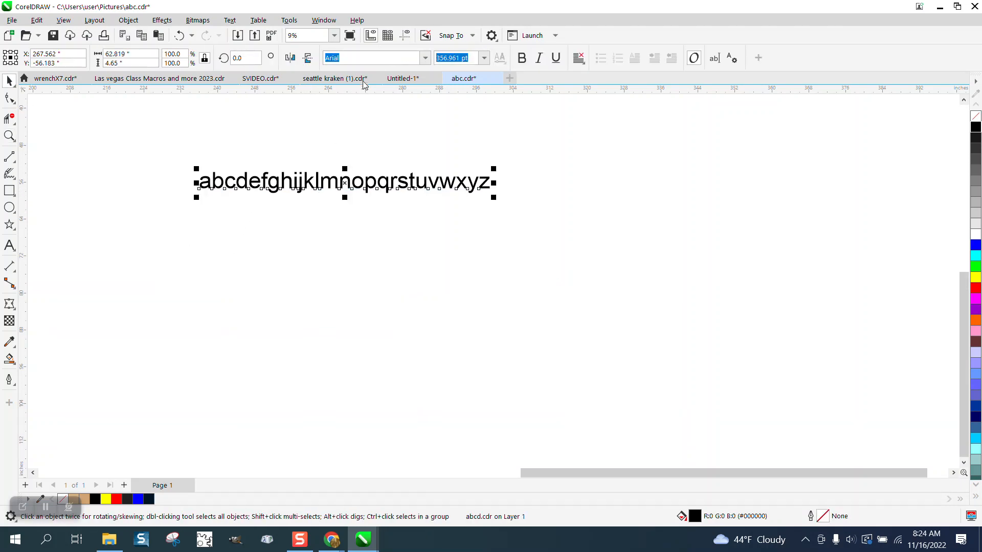
left_click(425, 57)
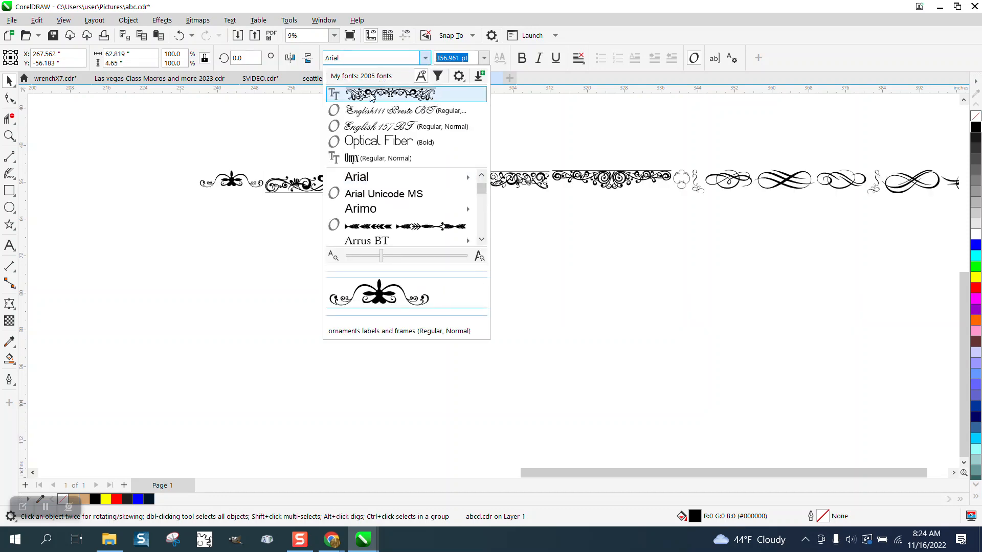
left_click(371, 97)
Pull one ornamental border glyph out of the line to below it and set its width to 22 inches.
scroll(161, 238, "down", 2)
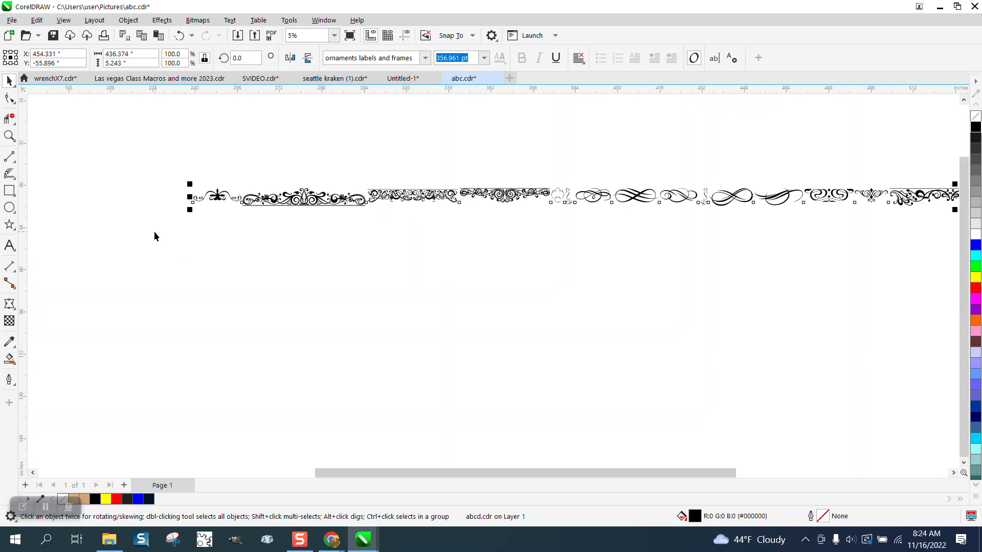
scroll(151, 226, "down", 4)
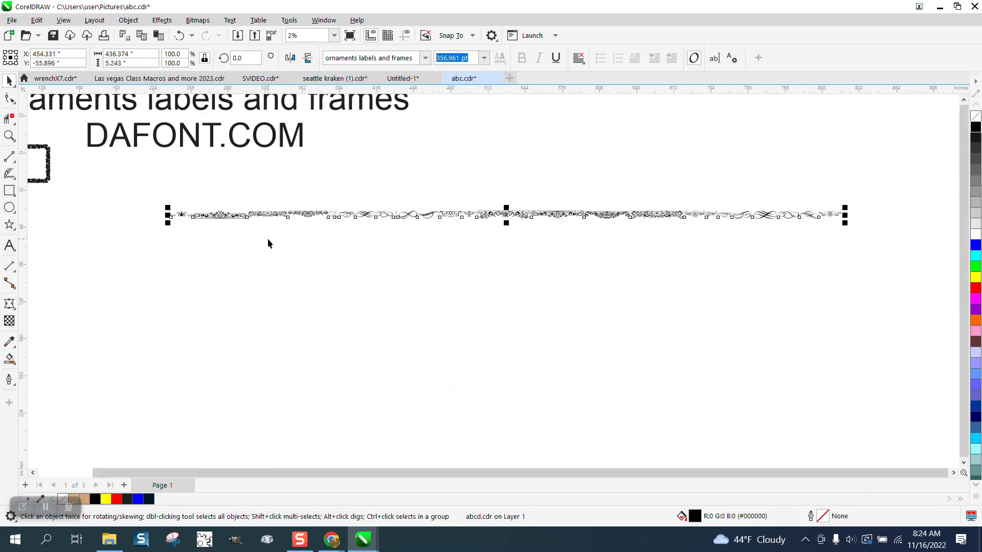
left_click(8, 135)
left_click_drag(486, 201, 574, 250)
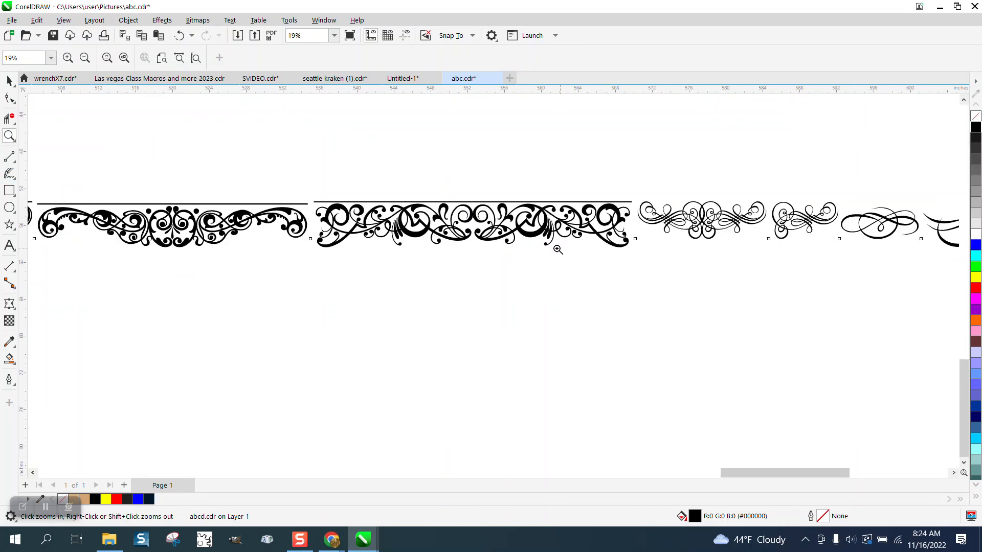
left_click(9, 81)
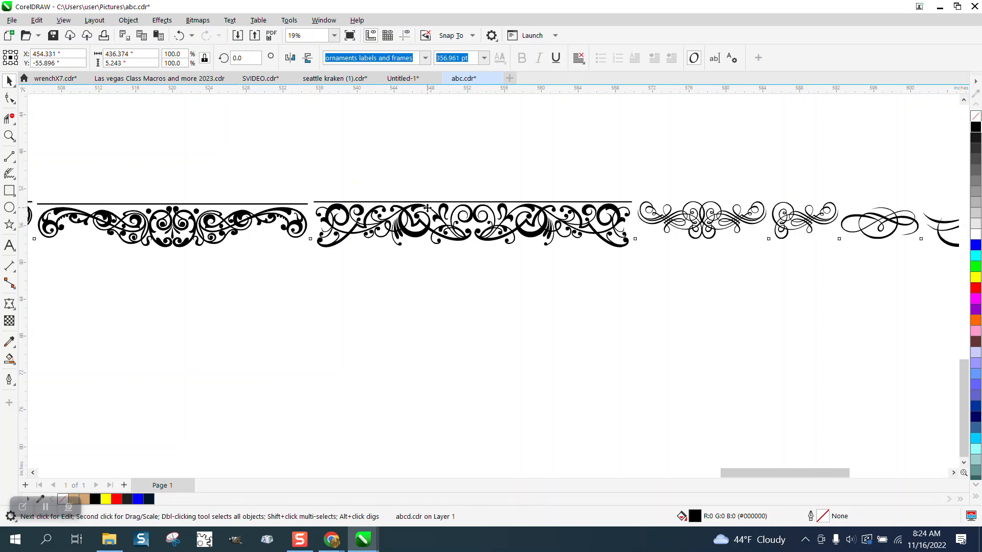
left_click(433, 200)
left_click(440, 219)
scroll(431, 217, "down", 4)
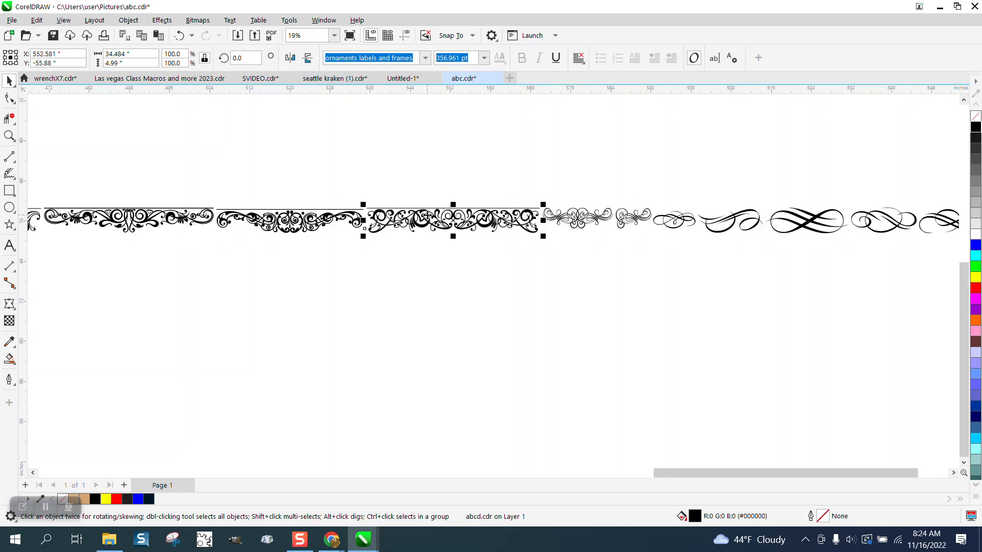
left_click_drag(444, 220, 377, 326)
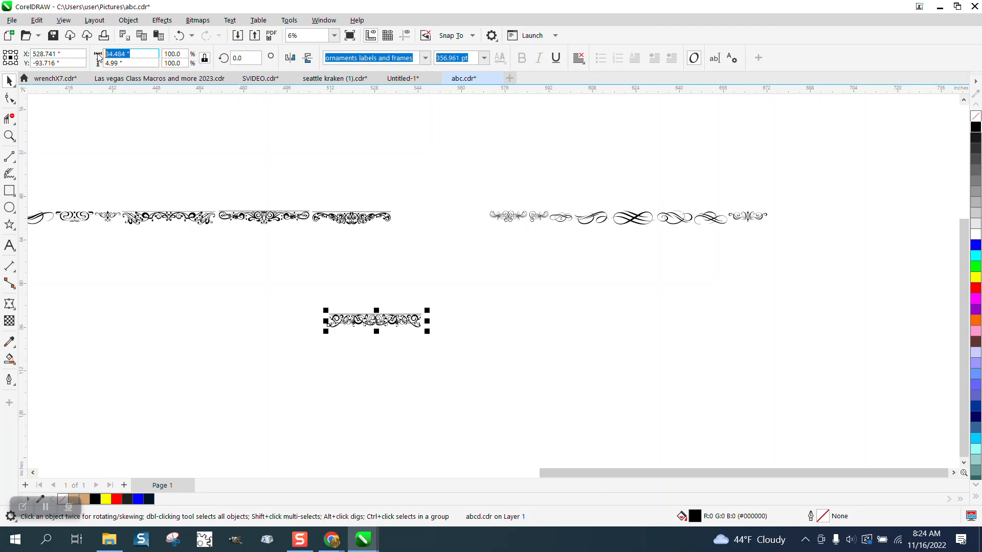
type("22")
key("Return")
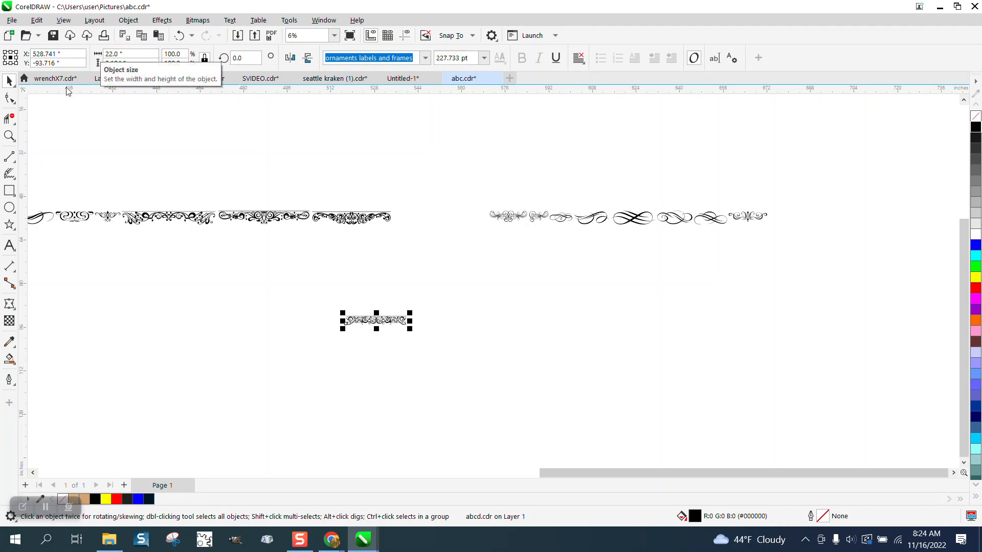
Convert the extracted ornament glyph to curves.
key("z")
left_click_drag(314, 293, 465, 354)
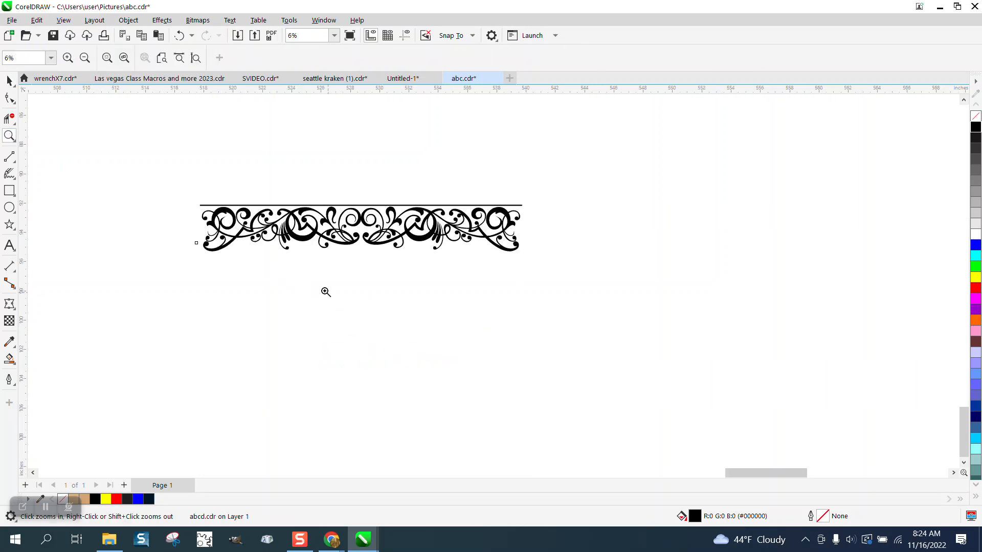
left_click_drag(181, 177, 655, 384)
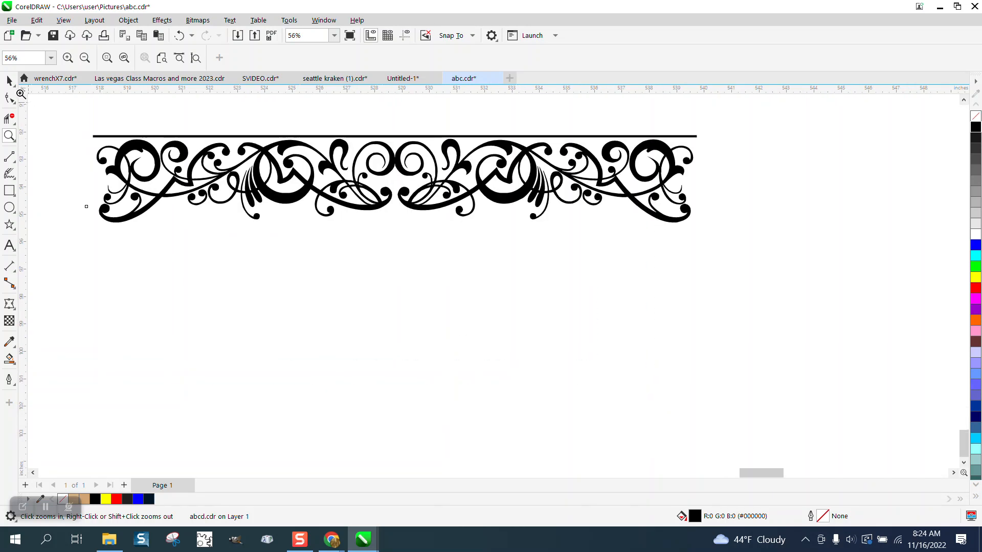
key("space")
left_click(128, 20)
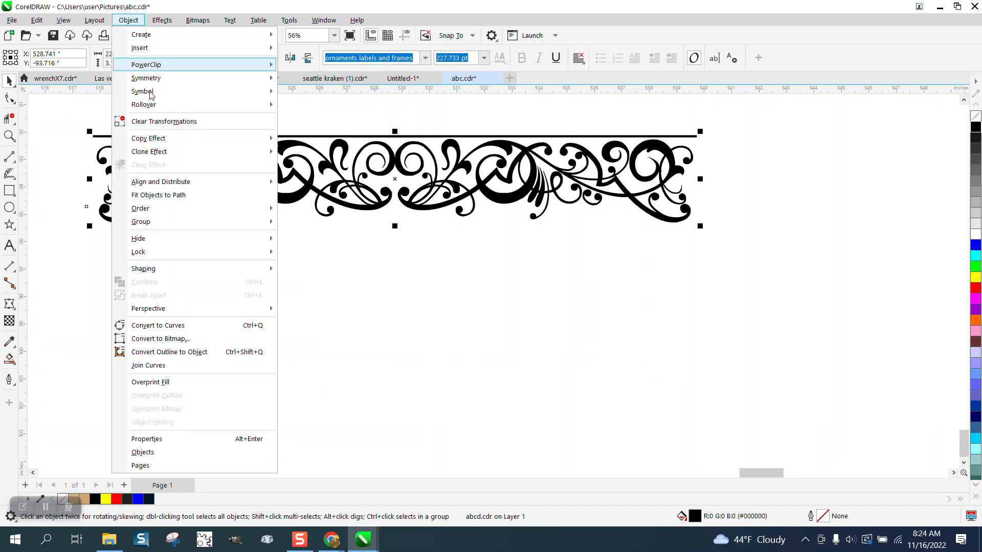
left_click(164, 325)
Try to break the ornament curve apart, then undo it.
left_click(151, 133)
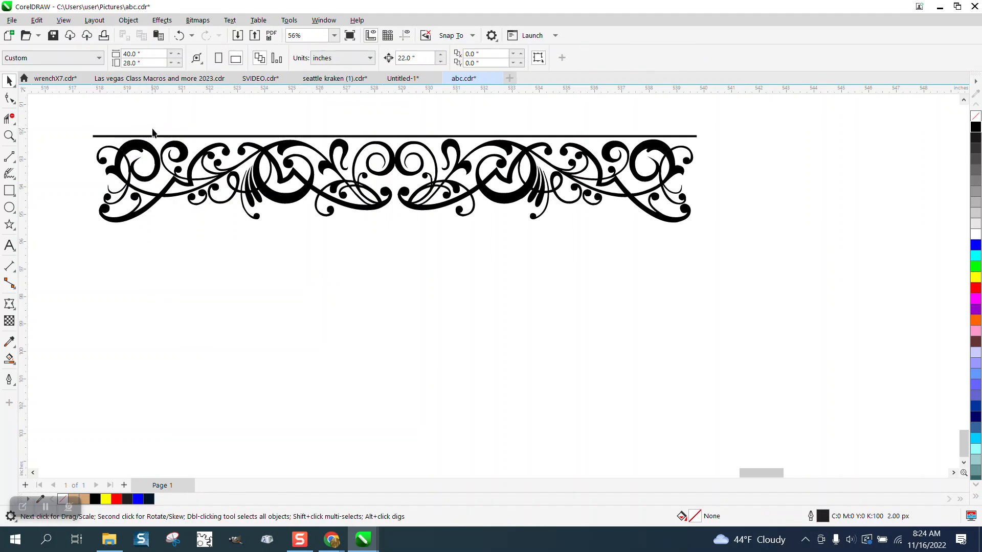
left_click(166, 141)
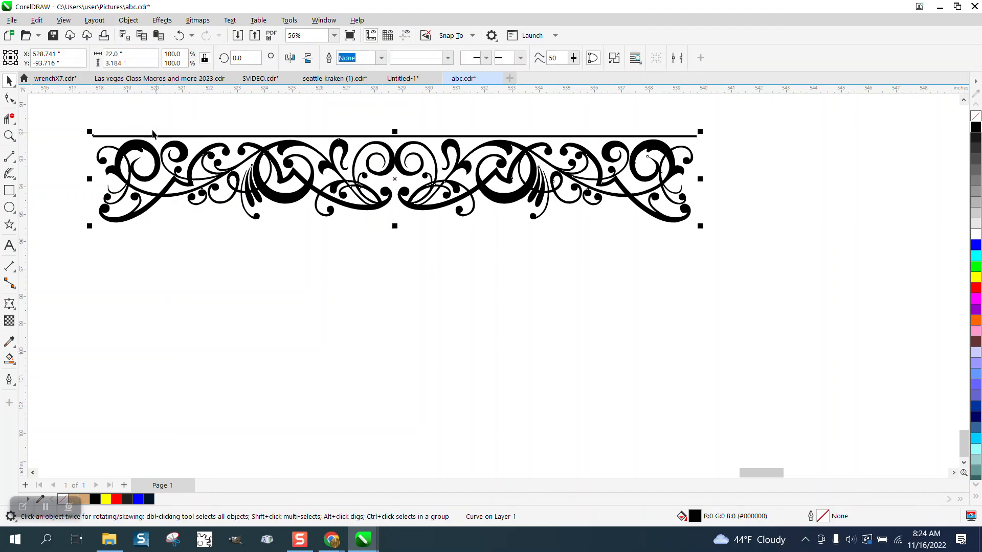
left_click(128, 19)
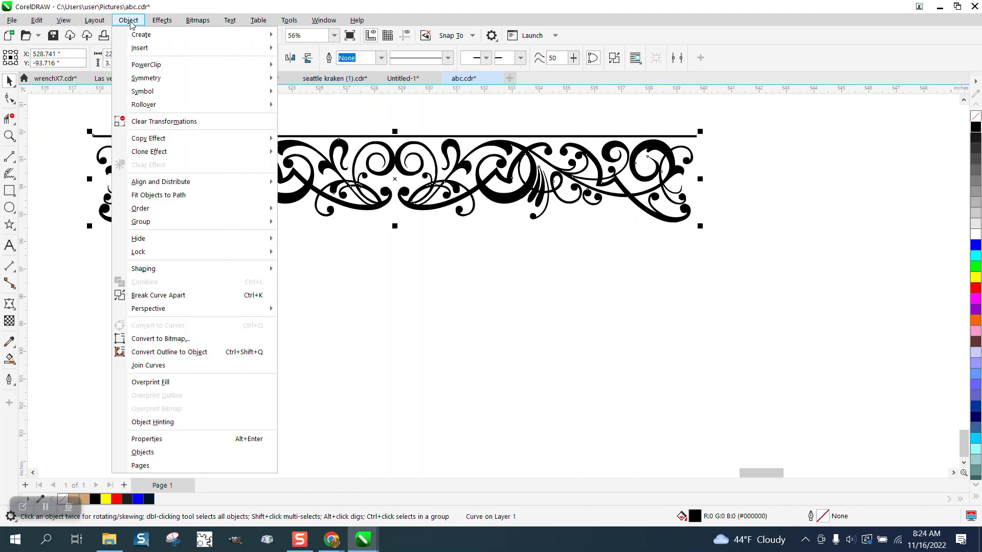
left_click(148, 293)
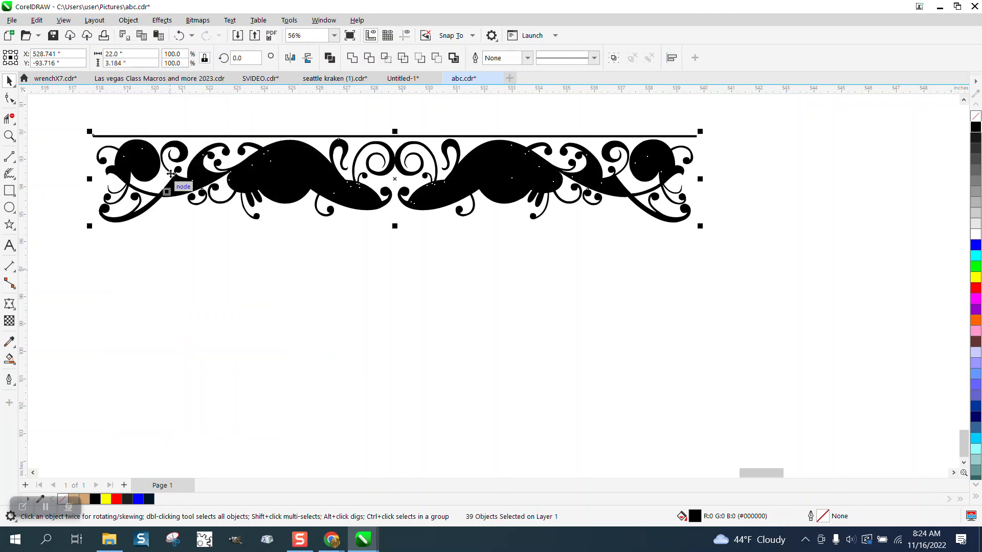
left_click(181, 36)
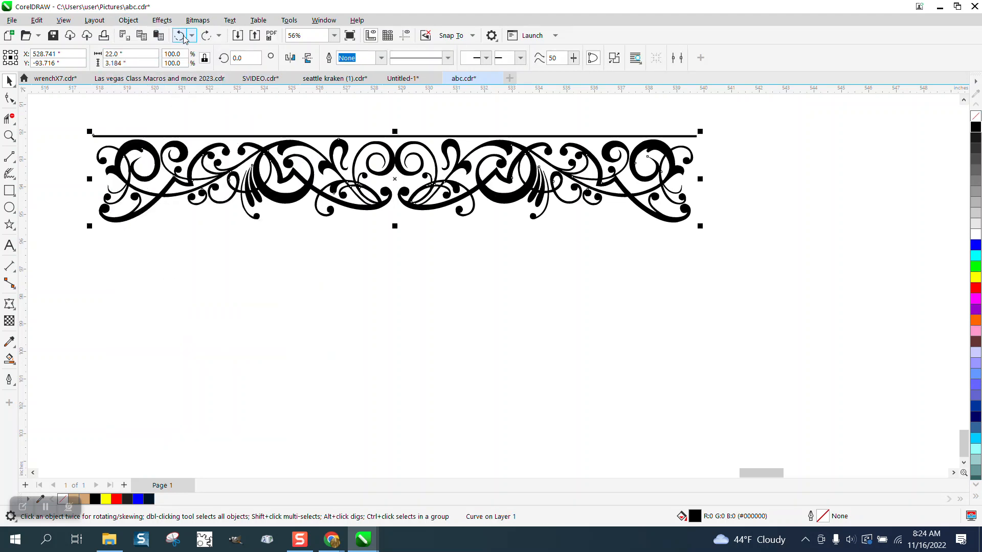
Remove the straight line above the ornament by deleting its end nodes with the Shape tool.
left_click(11, 98)
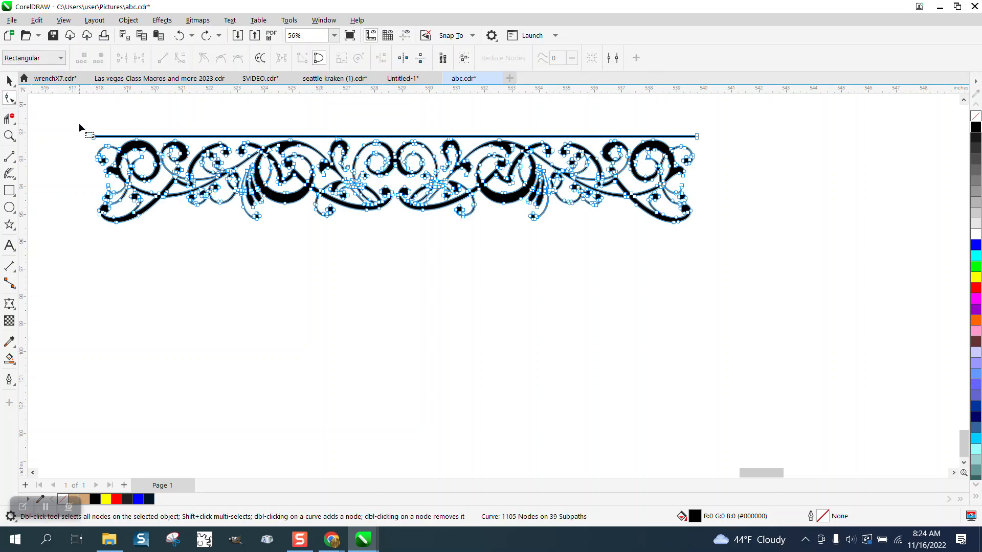
left_click_drag(80, 125, 102, 144)
key("Delete")
left_click_drag(682, 128, 715, 150)
key("Delete")
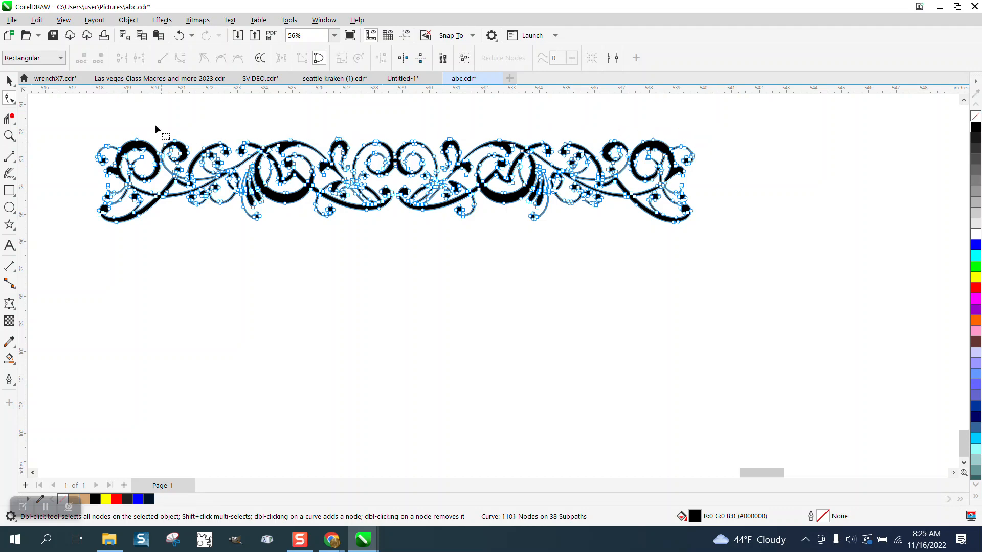
left_click(10, 81)
key("space")
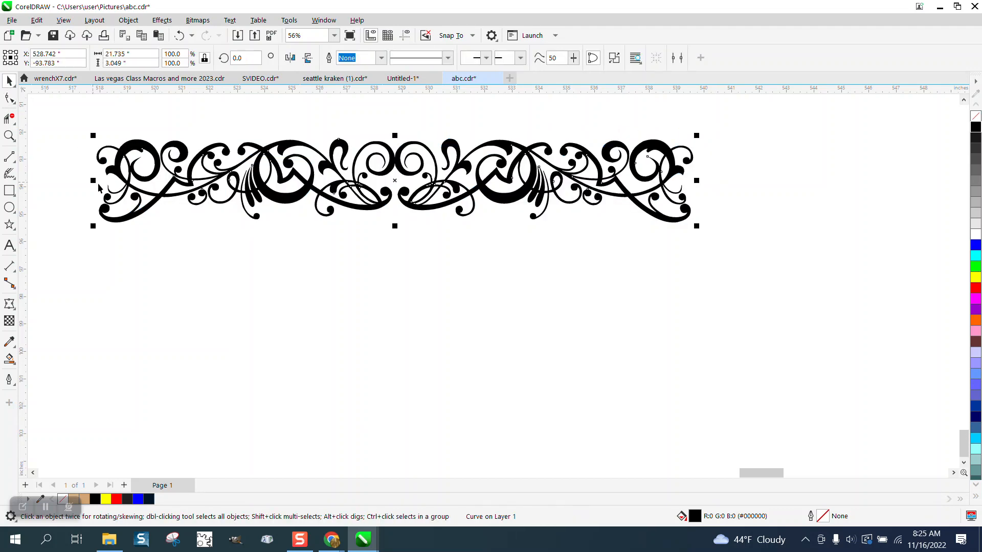
left_click(9, 136)
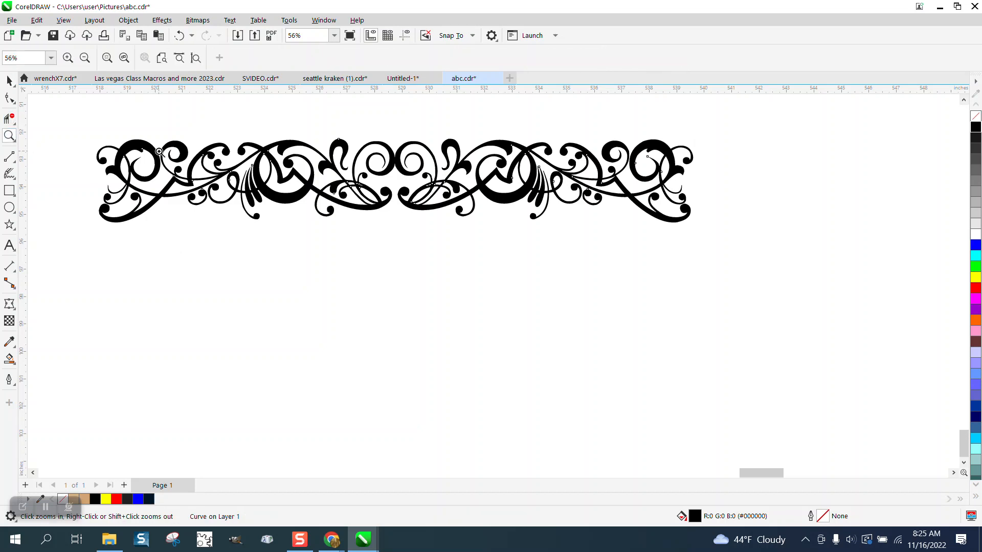
left_click_drag(150, 143, 818, 278)
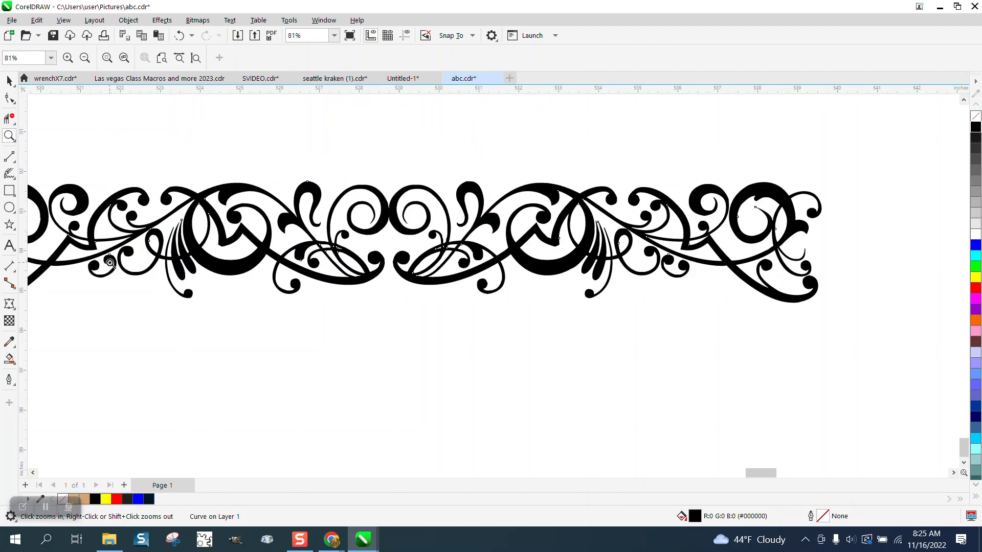
Reposition the ornament curve and resize it to 22 inches wide.
left_click(9, 81)
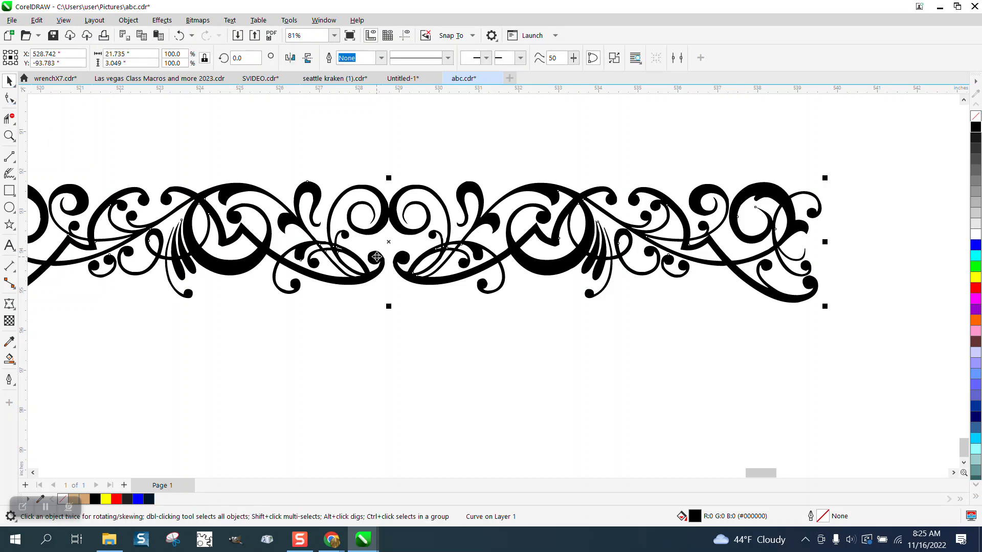
scroll(377, 260, "down", 1)
left_click_drag(432, 235, 500, 274)
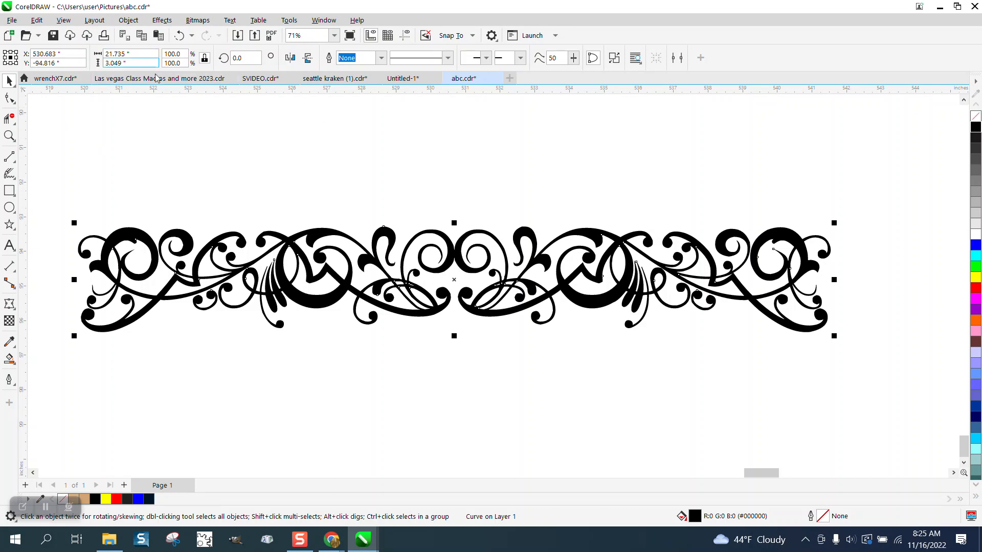
scroll(376, 260, "down", 1)
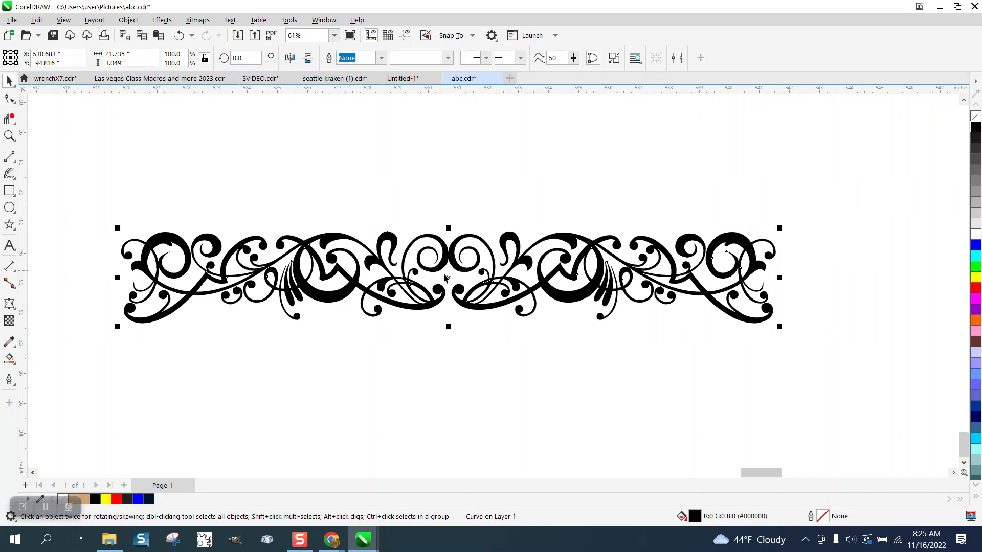
left_click_drag(448, 266, 447, 170)
double_click(122, 54)
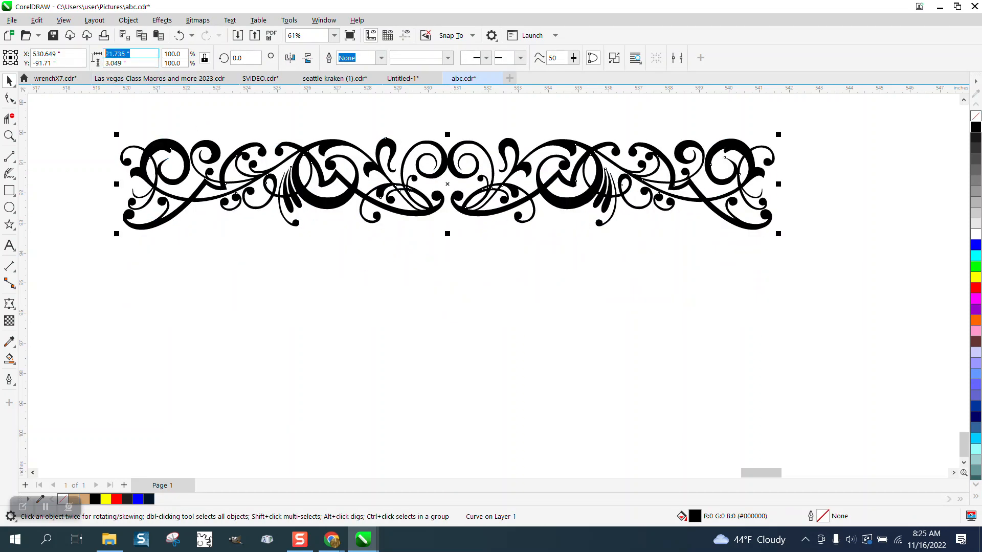
type("22")
key("Return")
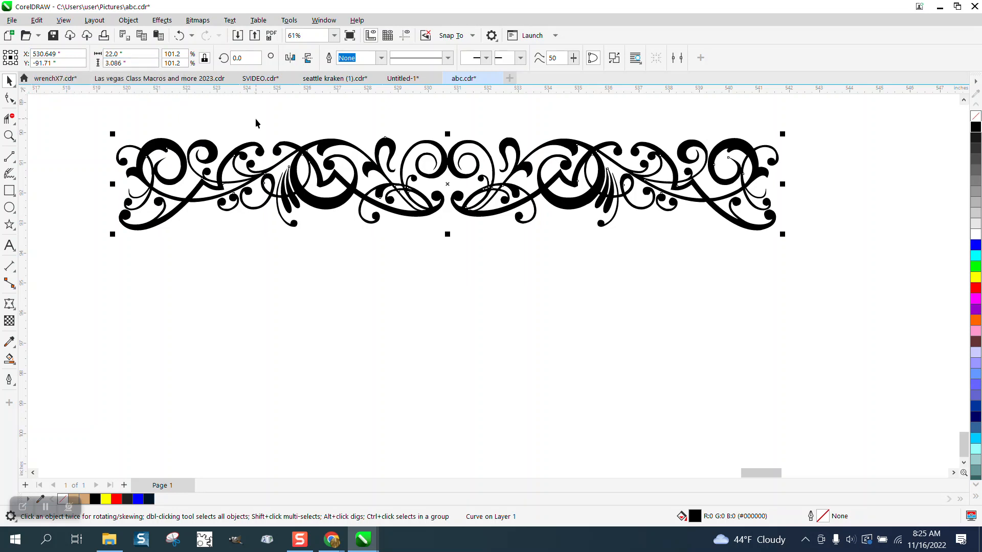
Select the ornament, remove its fill and give it a black outline.
left_click(382, 107)
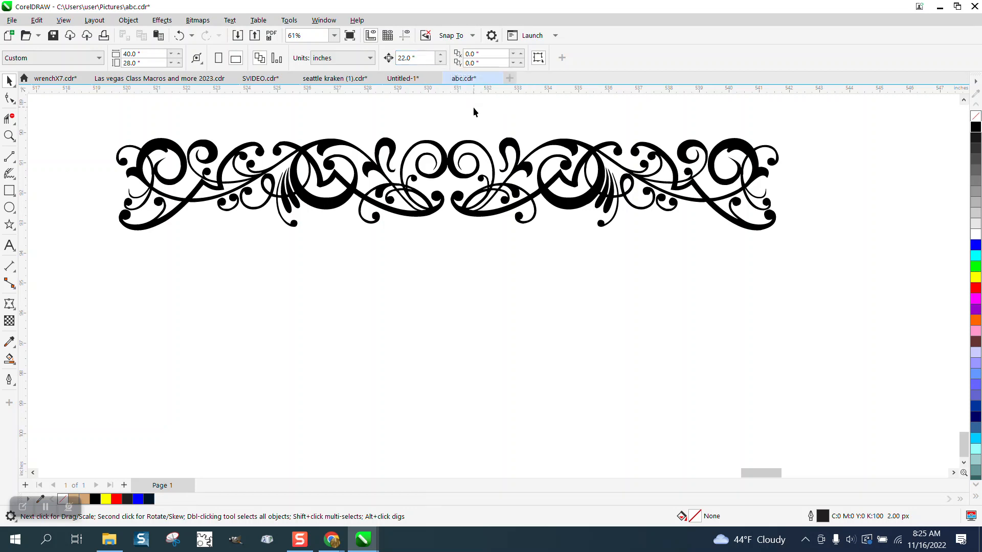
left_click_drag(88, 116, 795, 287)
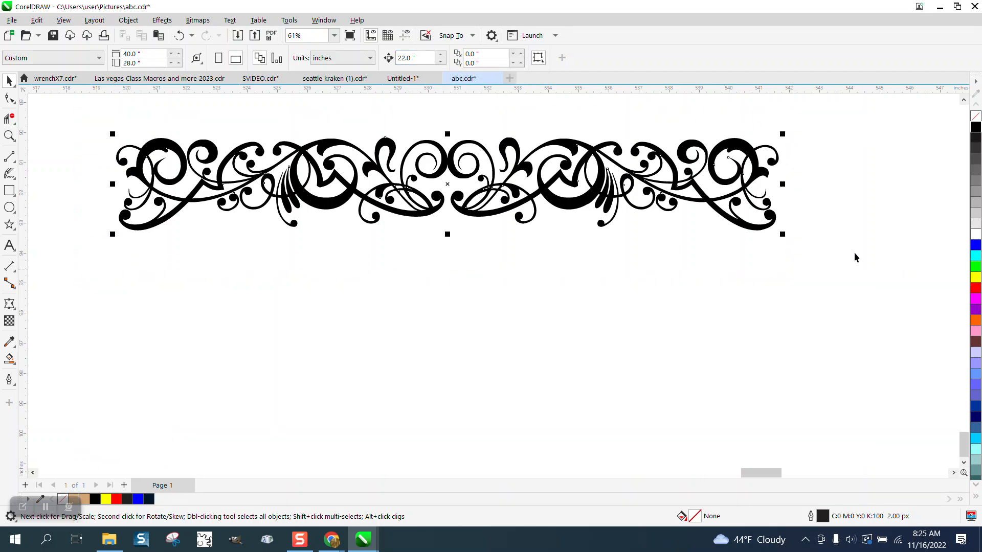
left_click(977, 123)
right_click(976, 127)
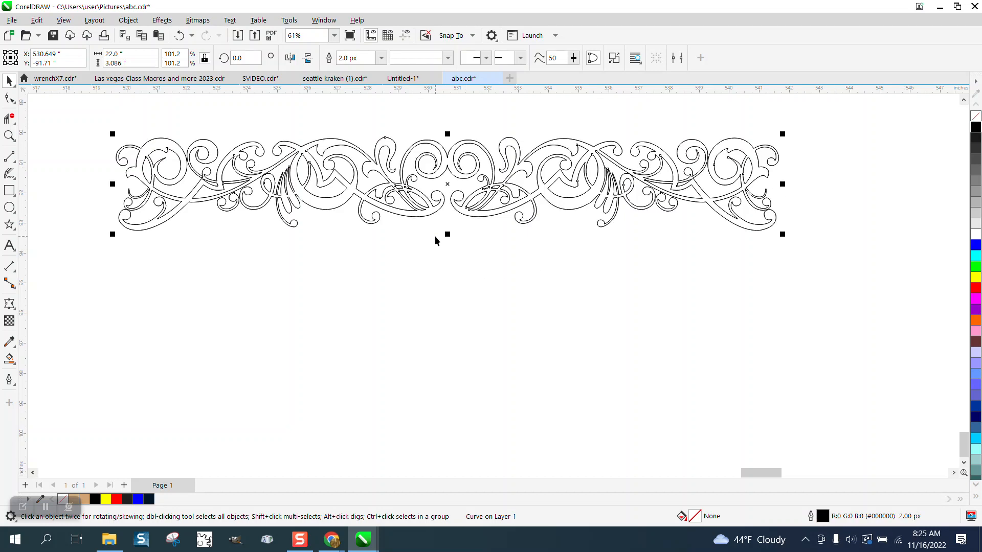
Make a copy of the ornament placed 22 inches below the original.
key("Down")
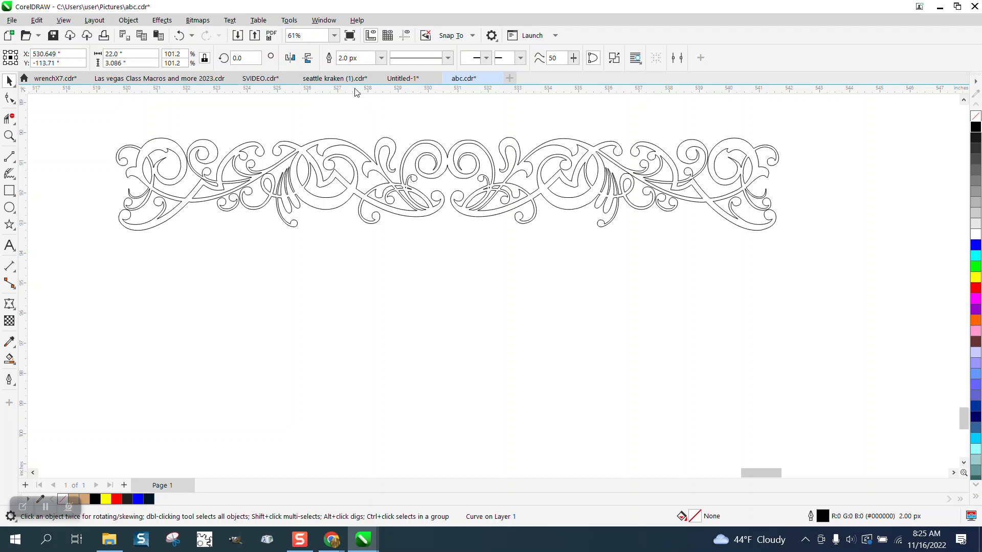
Select both ornaments and rotate them 90 degrees so the pieces form a square frame.
scroll(332, 122, "down", 4)
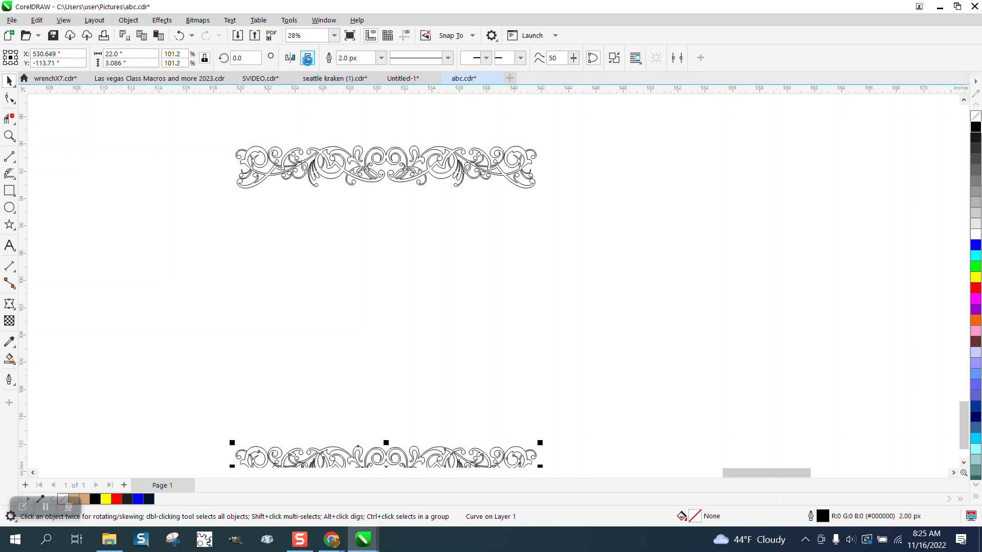
left_click(307, 59)
scroll(307, 212, "down", 2)
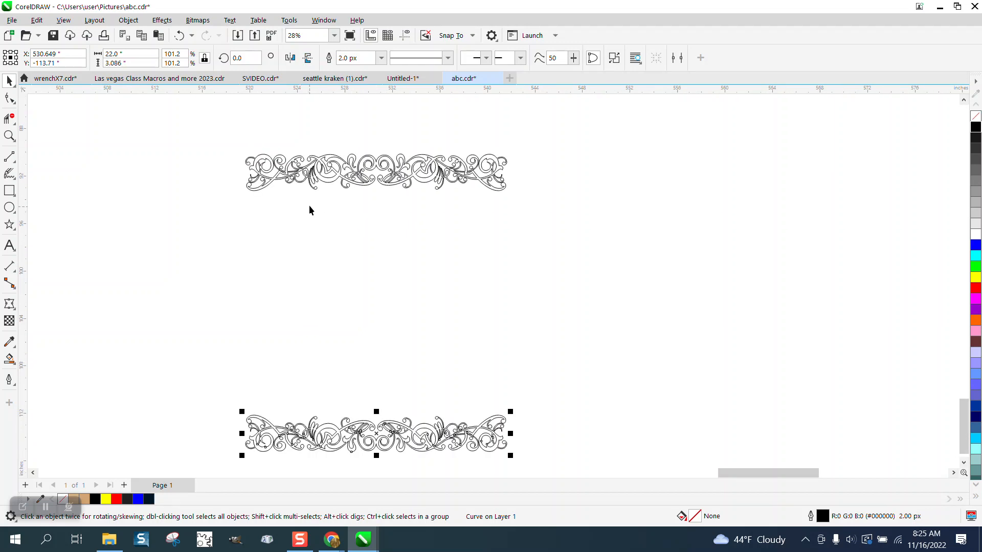
left_click_drag(234, 136, 537, 466)
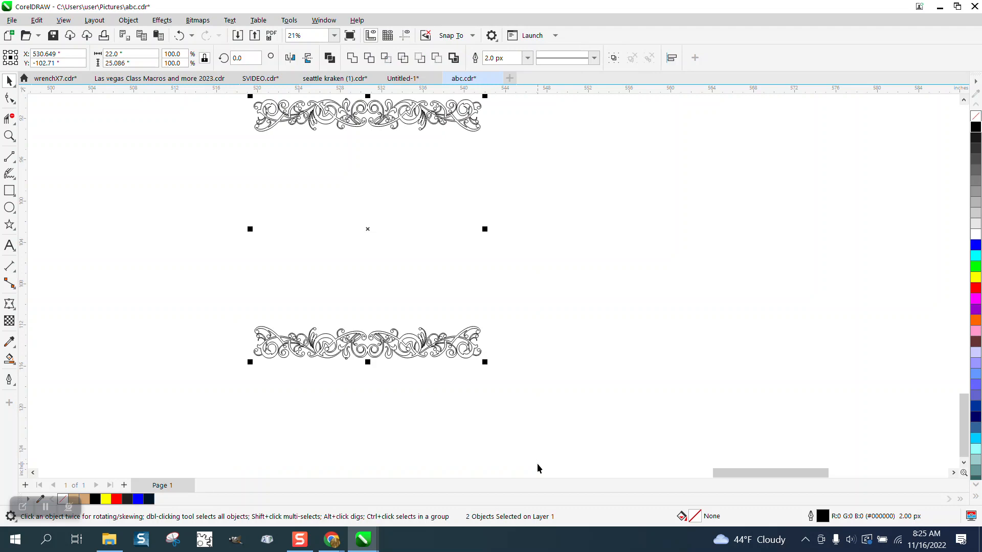
left_click(231, 58)
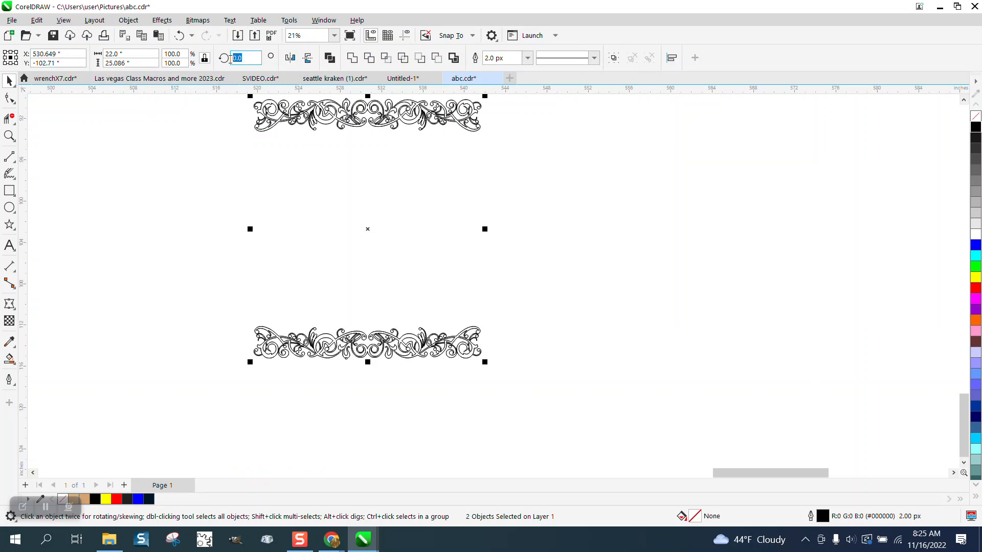
type("90")
key("Return")
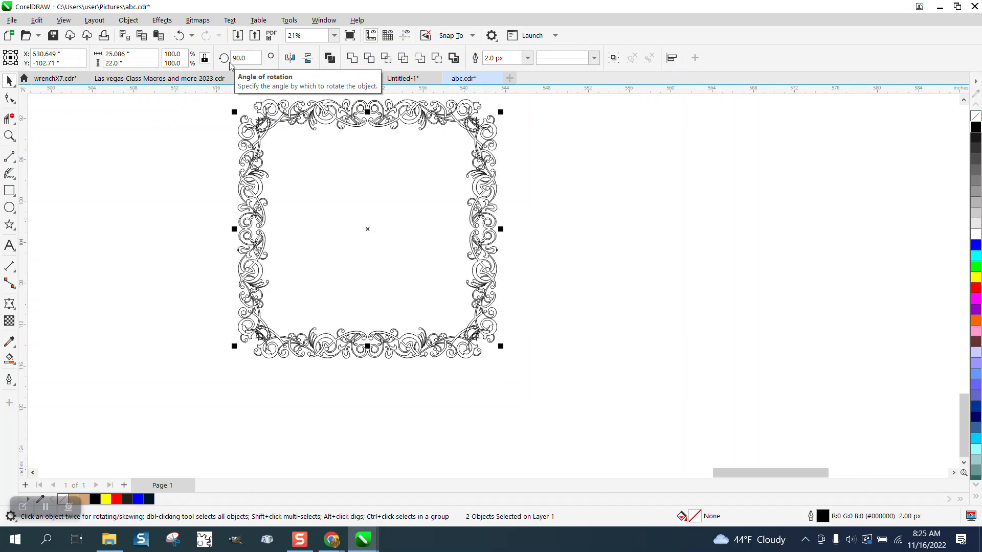
Select all four ornament pieces of the frame and combine them into a single curve.
scroll(225, 313, "down", 1)
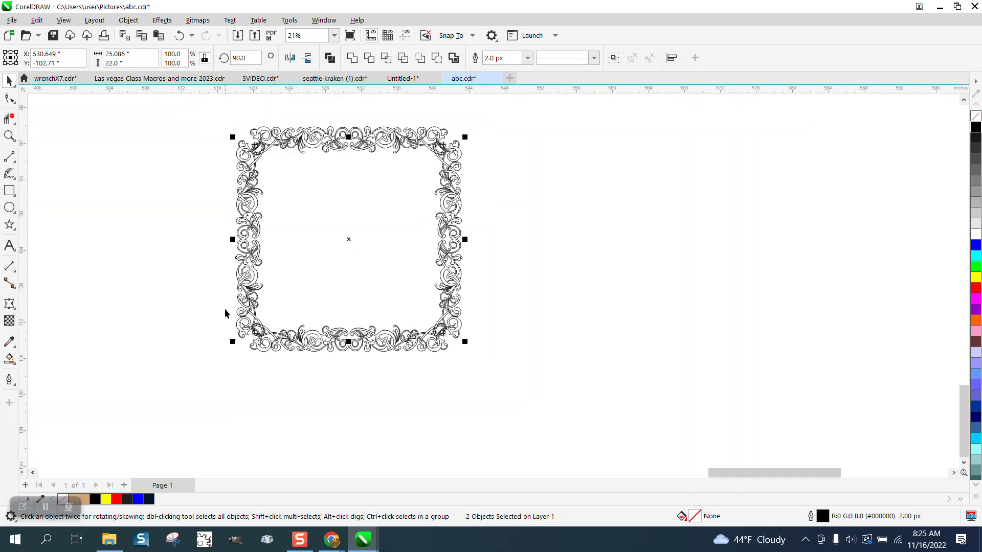
left_click(9, 136)
left_click_drag(225, 125, 534, 367)
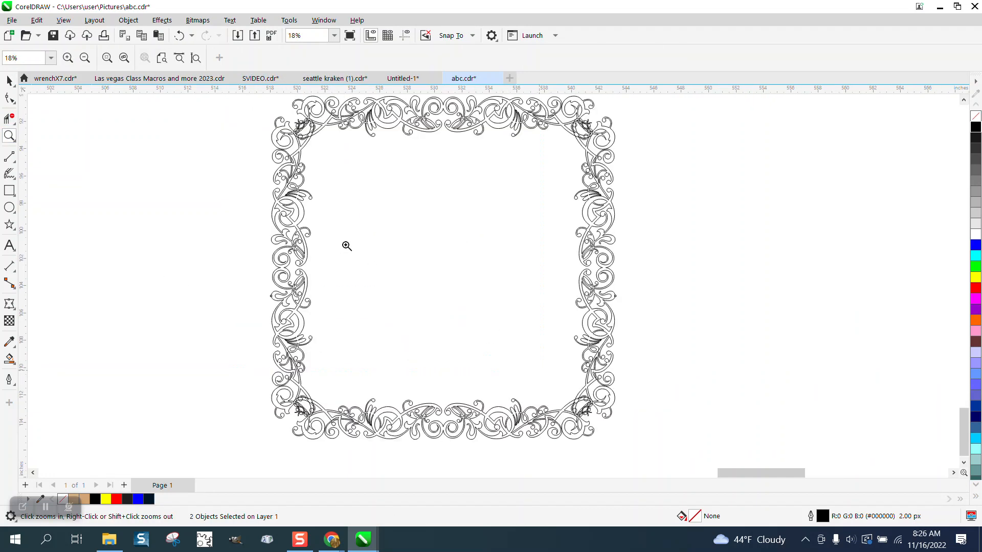
left_click_drag(266, 109, 363, 176)
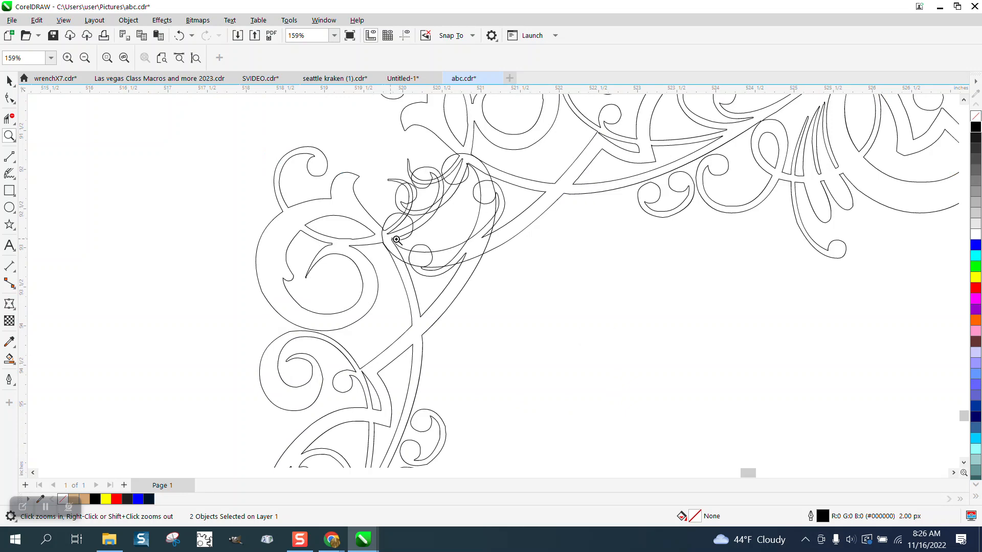
scroll(401, 184, "down", 4)
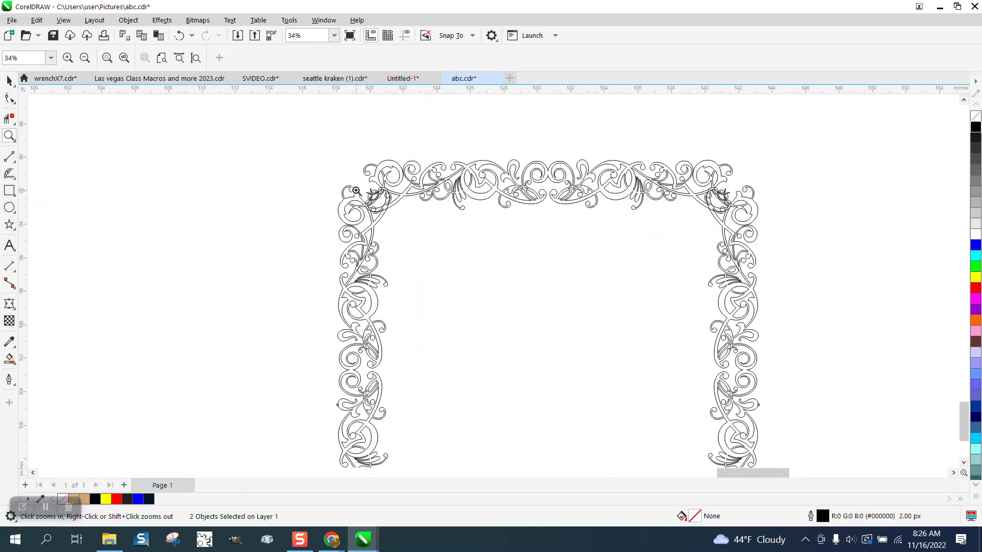
scroll(357, 190, "down", 1)
left_click(9, 81)
left_click_drag(298, 154, 706, 465)
scroll(705, 450, "down", 1)
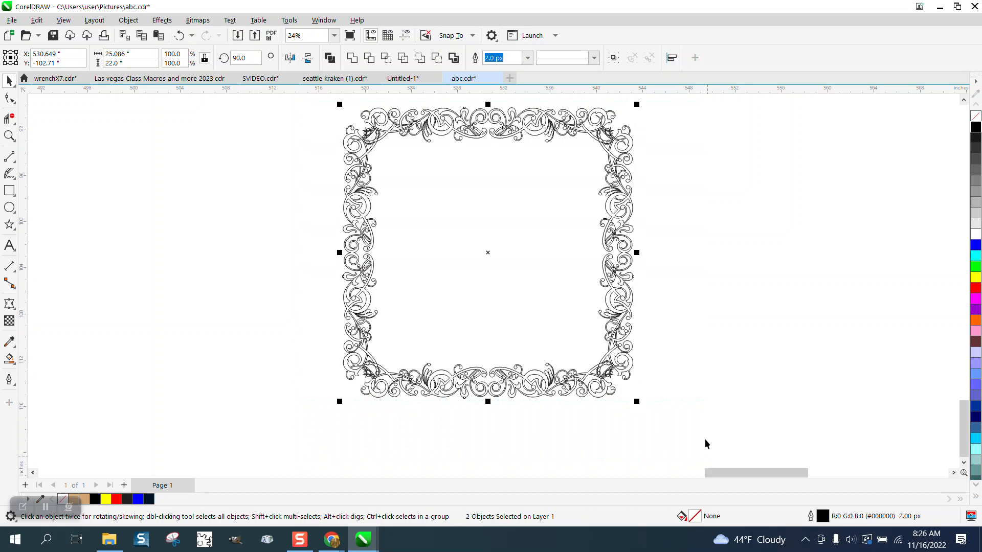
left_click(353, 57)
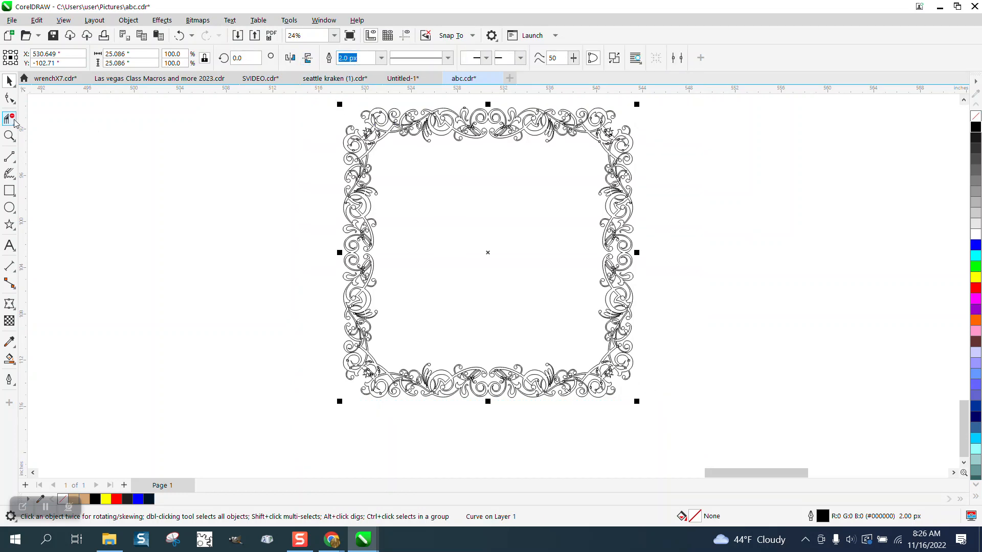
Try filling the combined frame black after inspecting its corners, then undo the fill.
left_click(9, 136)
left_click_drag(366, 146, 405, 170)
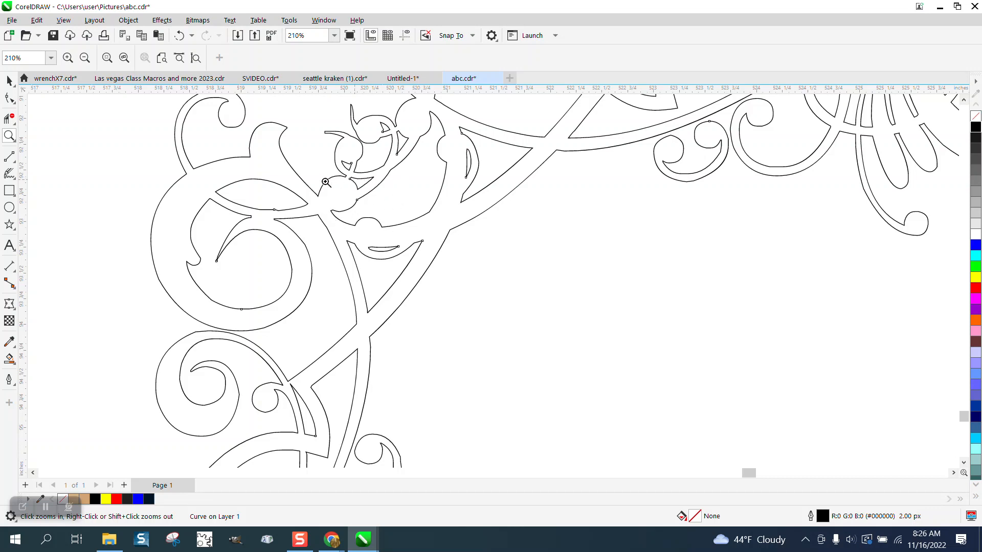
scroll(327, 181, "down", 2)
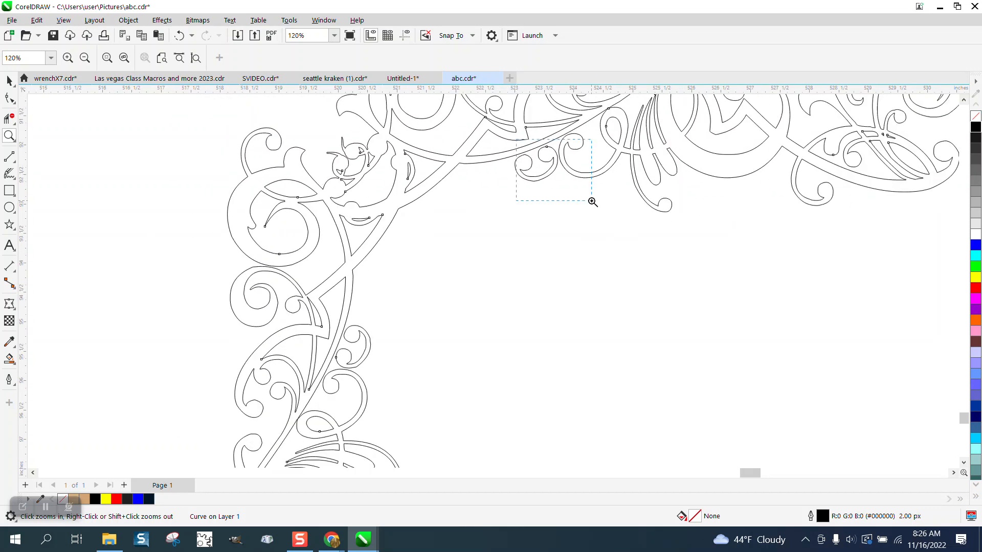
left_click_drag(516, 139, 591, 201)
scroll(467, 202, "down", 6)
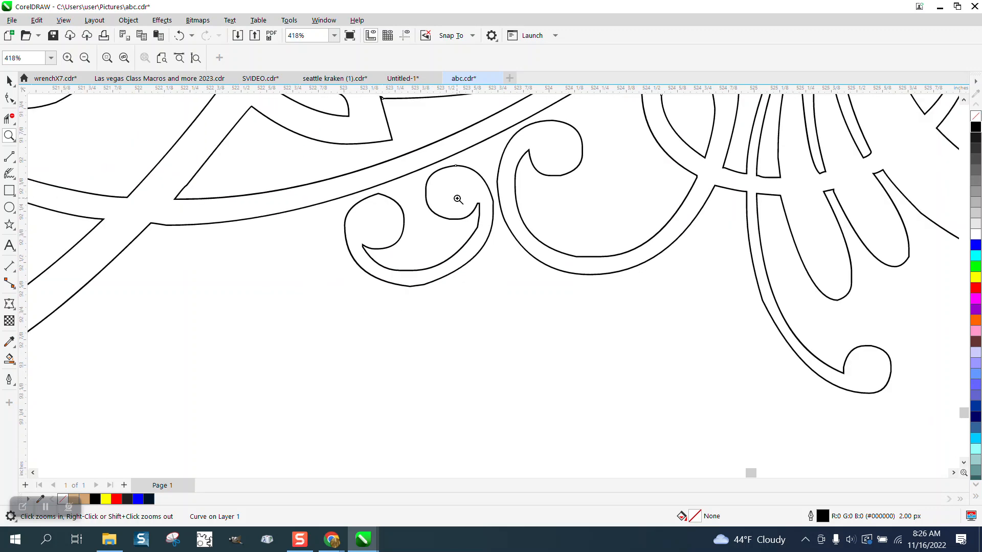
double_click(9, 82)
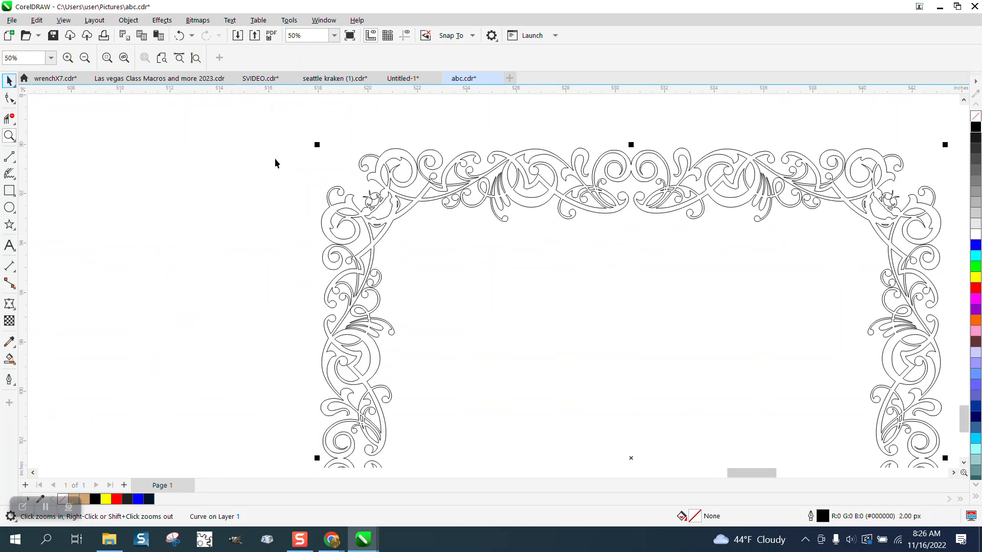
left_click(976, 129)
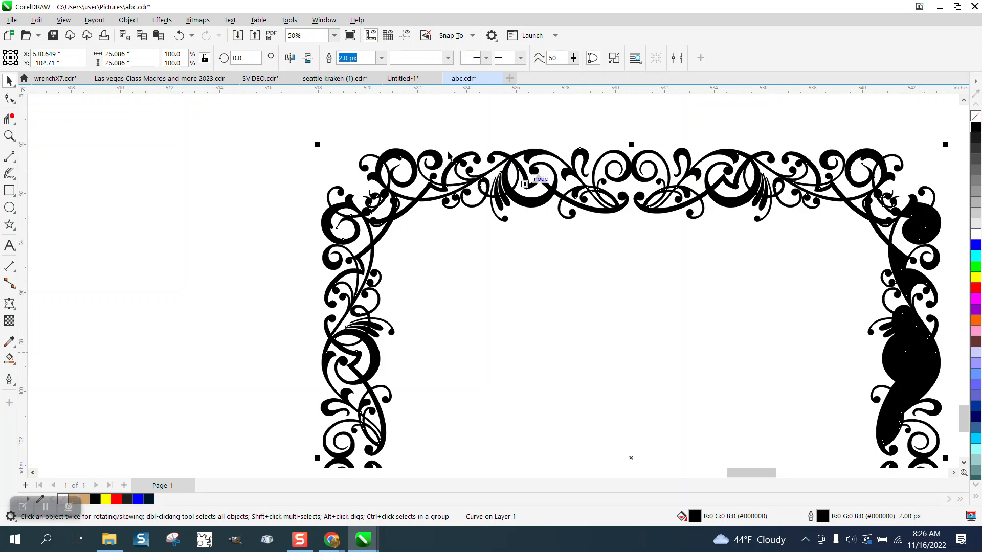
left_click(179, 35)
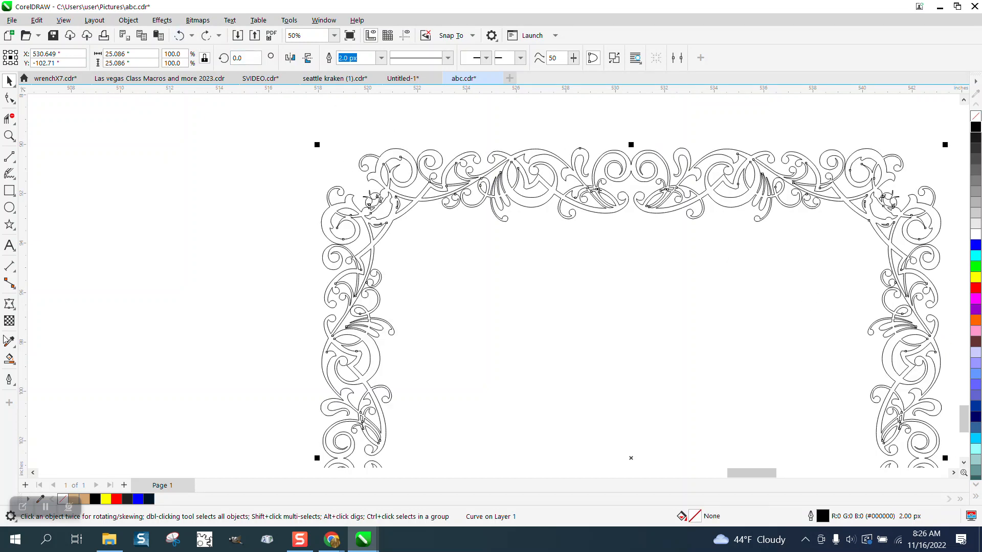
Fill the enclosed frame shape with dark navy using the Smart Fill tool.
left_click(10, 359)
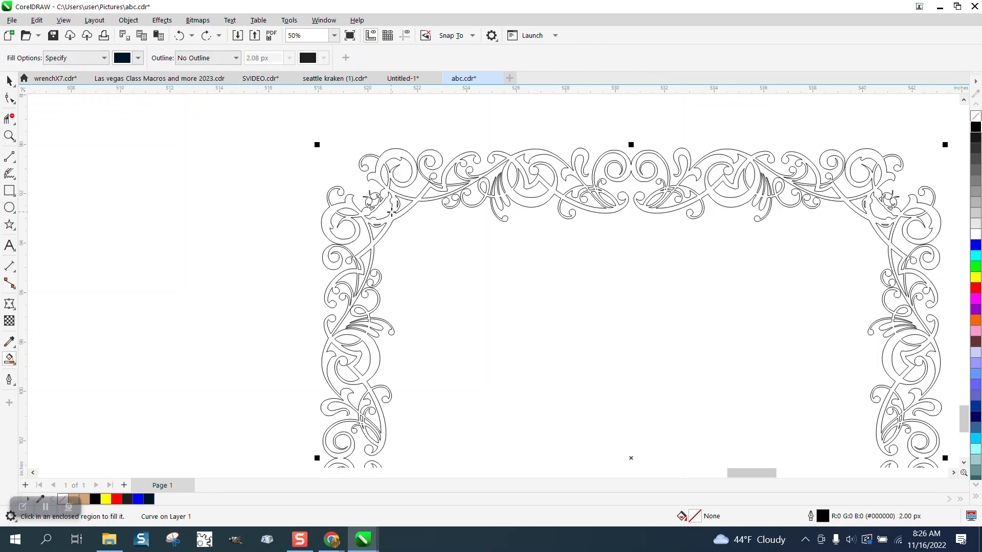
left_click(396, 155)
key("z")
left_click_drag(449, 174, 553, 240)
Smart-fill the small unfilled scroll on the frame's left side.
left_click(9, 358)
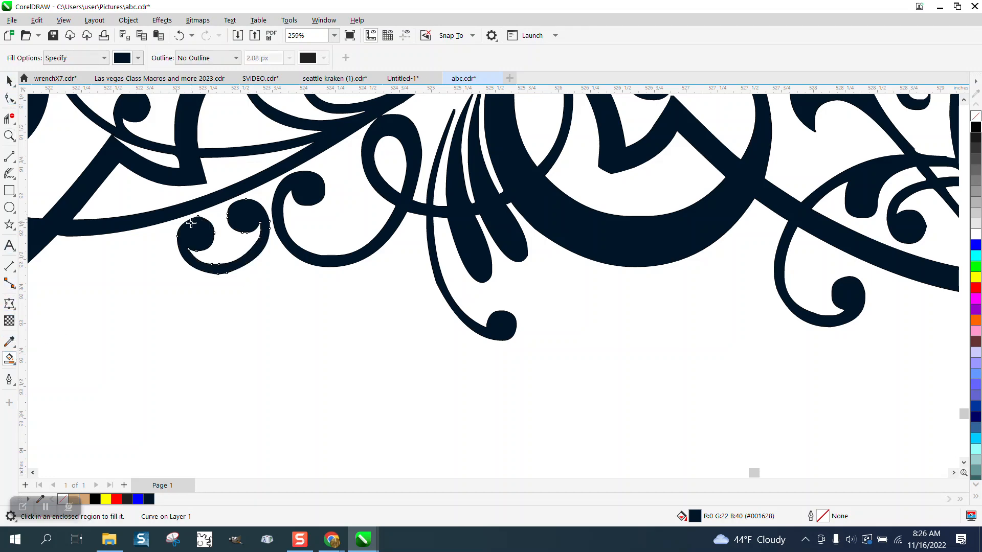
scroll(711, 258, "down", 4)
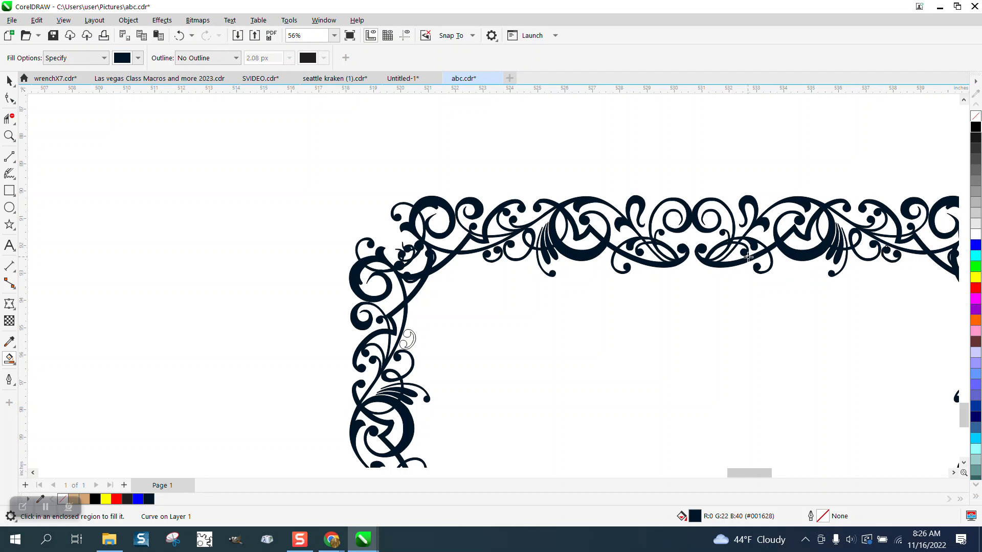
scroll(527, 286, "down", 2)
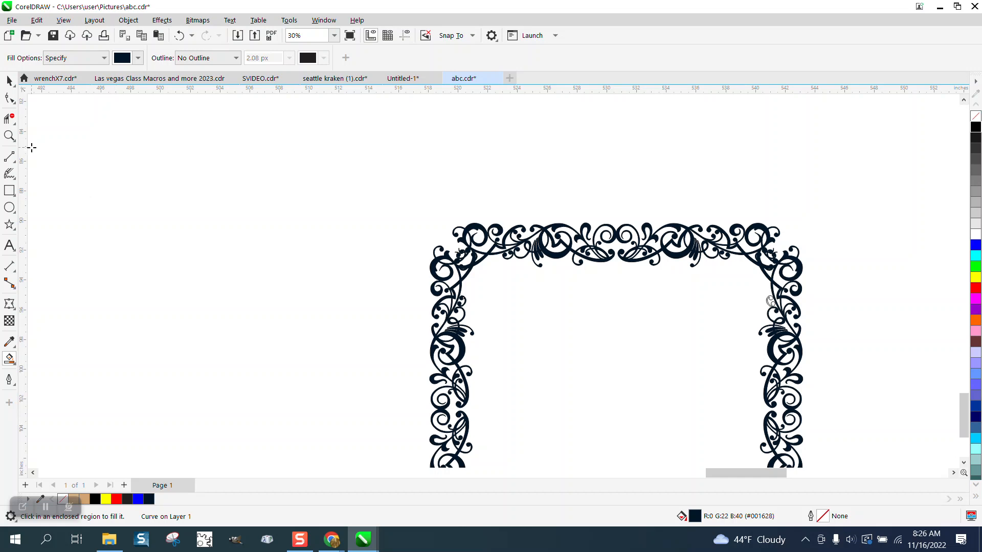
left_click(9, 136)
mouse_move(445, 416)
left_mouse_down()
mouse_move(566, 458)
mouse_move(455, 407)
left_mouse_up()
left_click(9, 358)
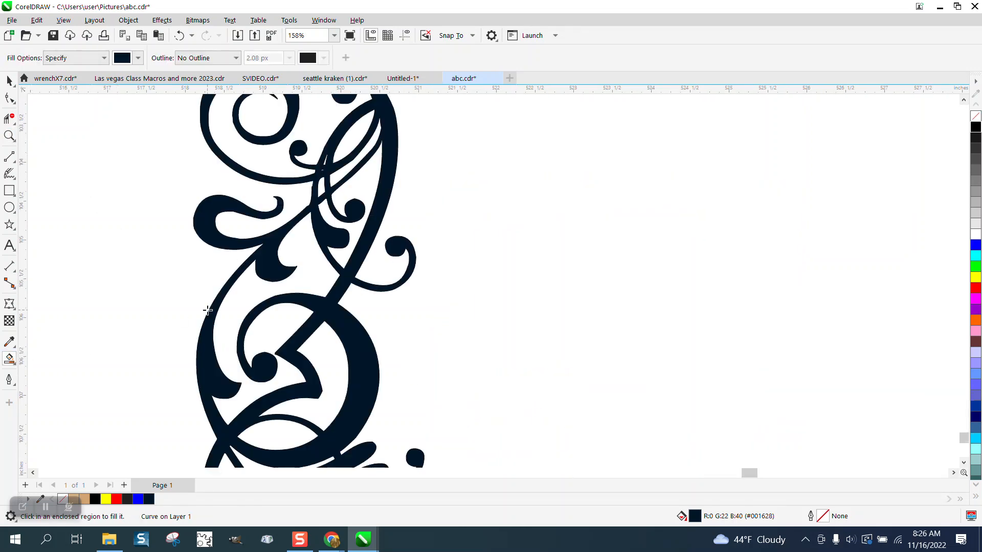
scroll(329, 285, "down", 5)
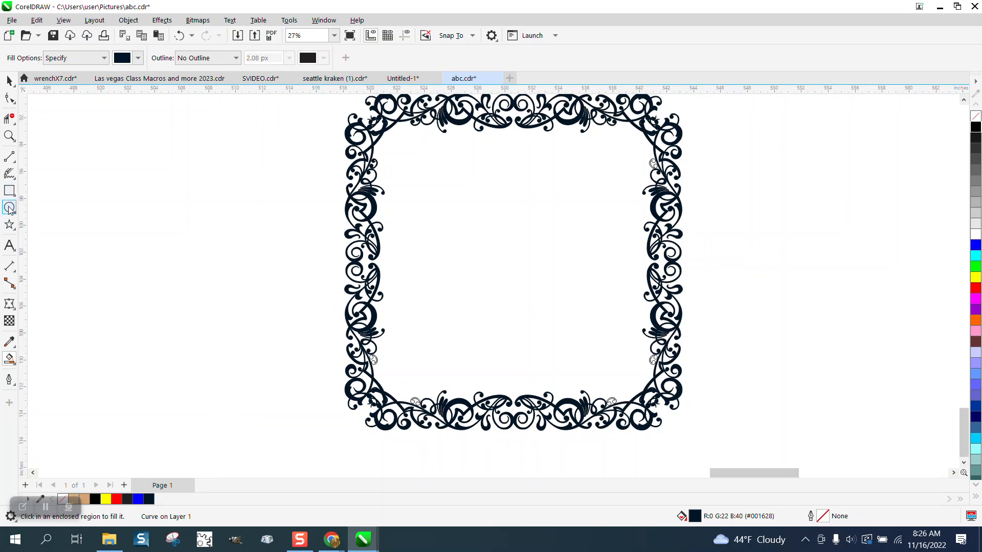
left_click(10, 135)
left_click_drag(359, 341, 430, 390)
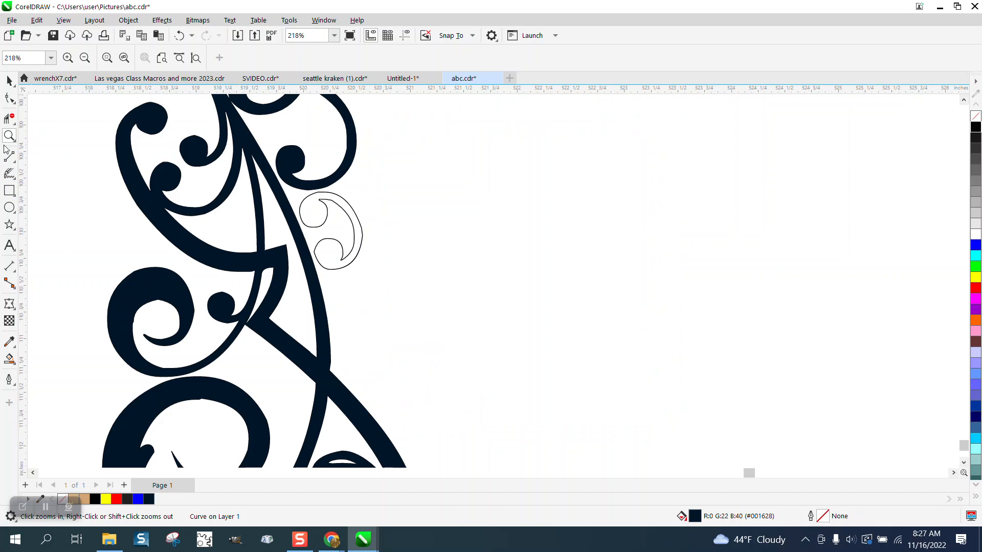
left_click(8, 360)
left_click(333, 257)
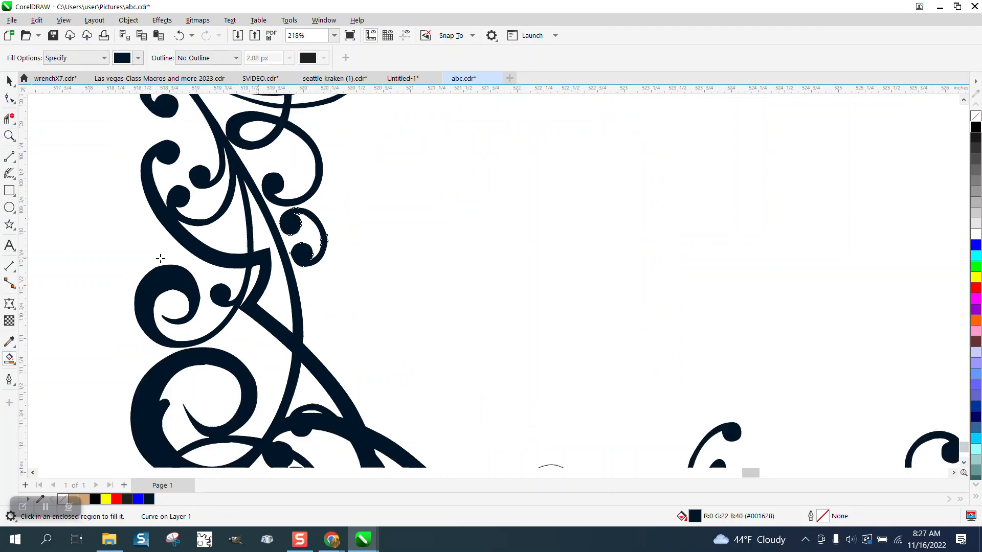
Smart-fill the remaining unfilled scroll pieces near the frame's bottom corners.
scroll(160, 259, "down", 4)
left_click(218, 307)
left_click(585, 303)
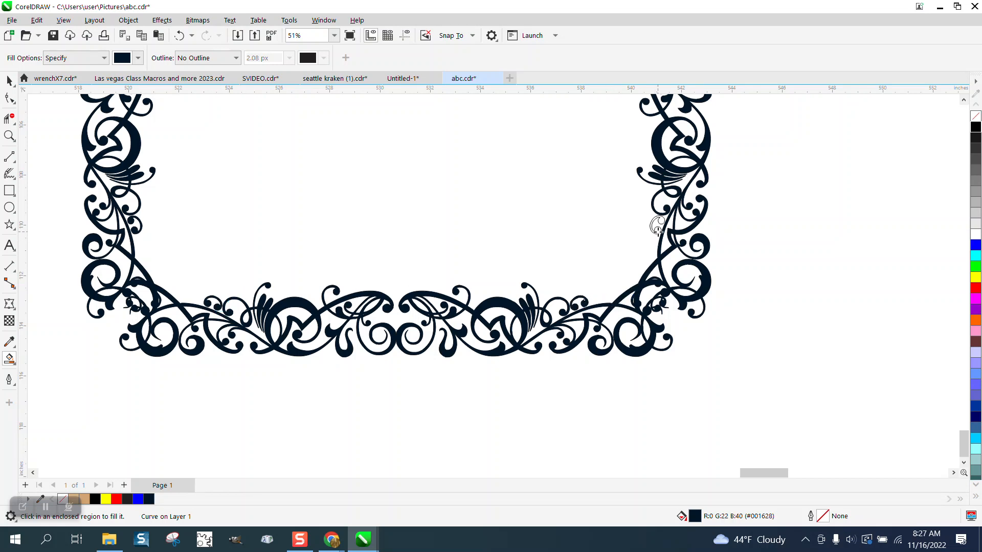
Smart-fill the small unfilled scroll pieces along the frame's right side.
left_click(658, 229)
left_click_drag(963, 437, 963, 415)
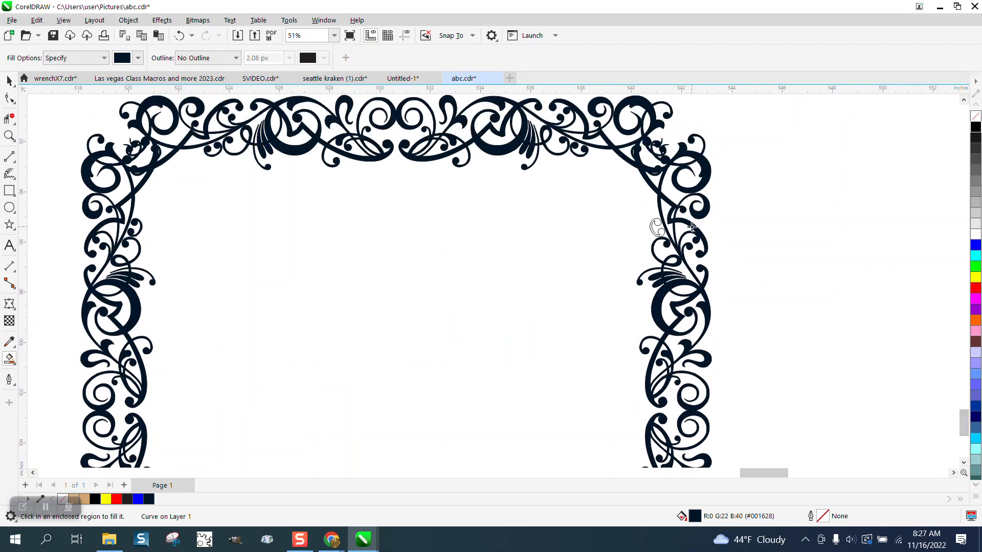
left_click(658, 224)
Select all the frame pieces, try stretching them vertically to about 39.2 inches tall, then undo the stretch.
scroll(257, 136, "down", 1)
left_click(16, 78)
scroll(294, 207, "down", 2)
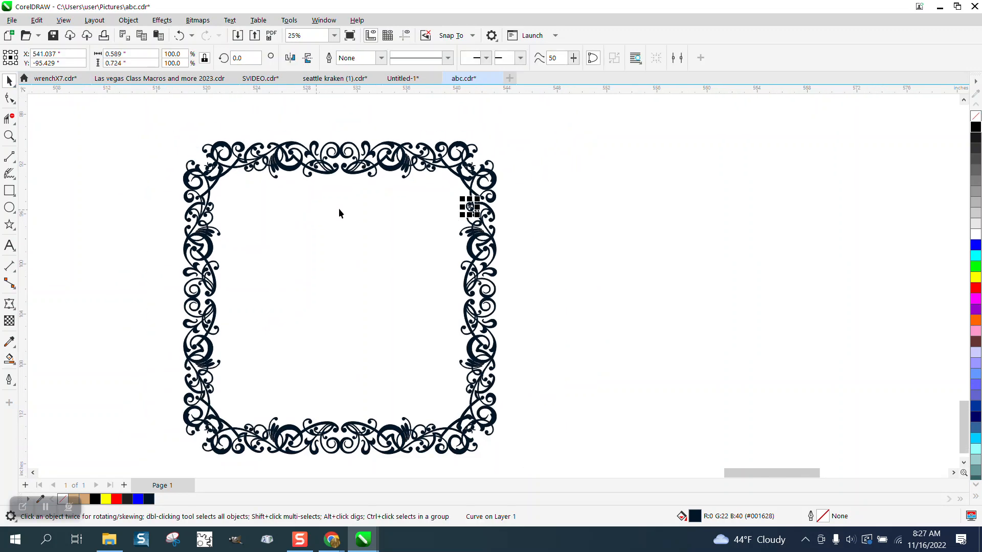
left_click(156, 132)
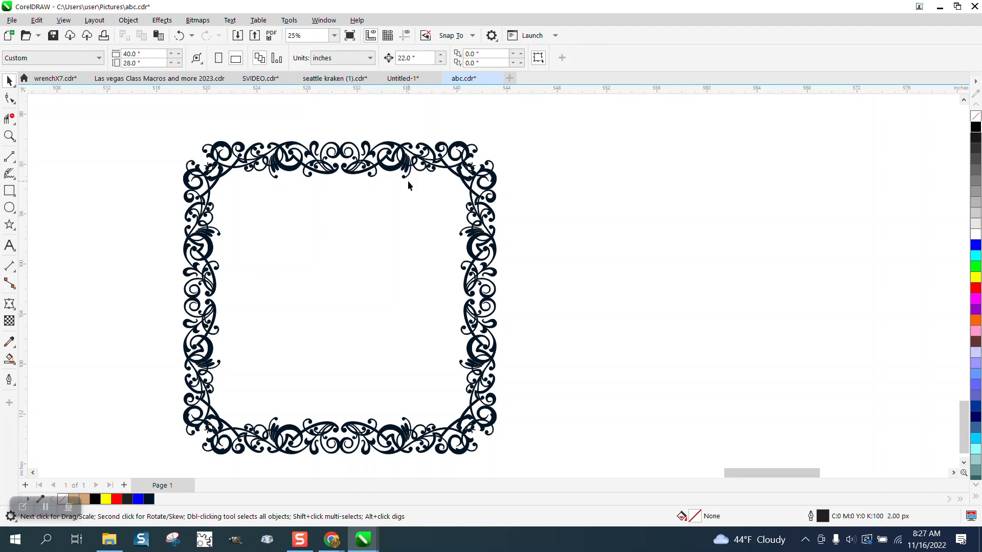
scroll(373, 183, "down", 2)
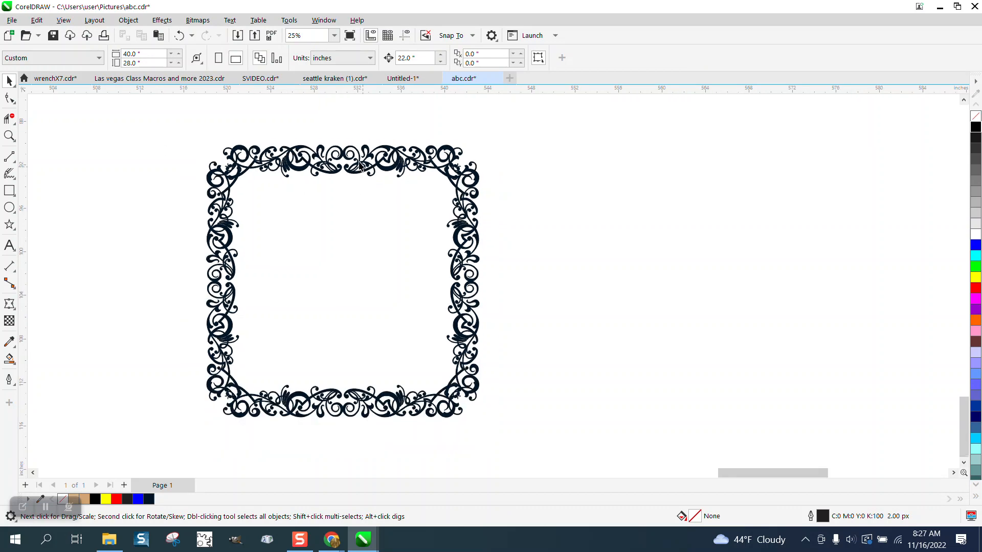
left_click_drag(271, 267, 486, 401)
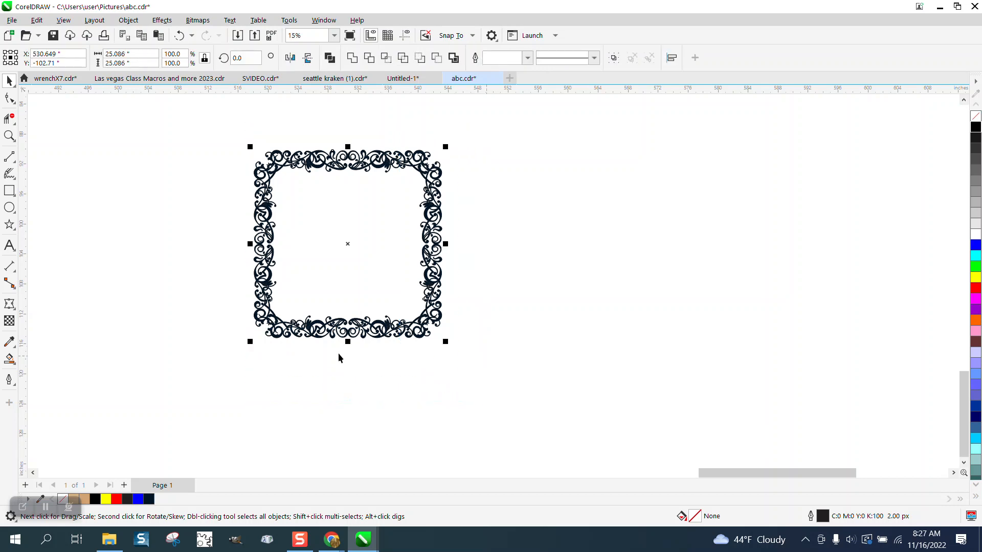
left_click_drag(347, 341, 343, 448)
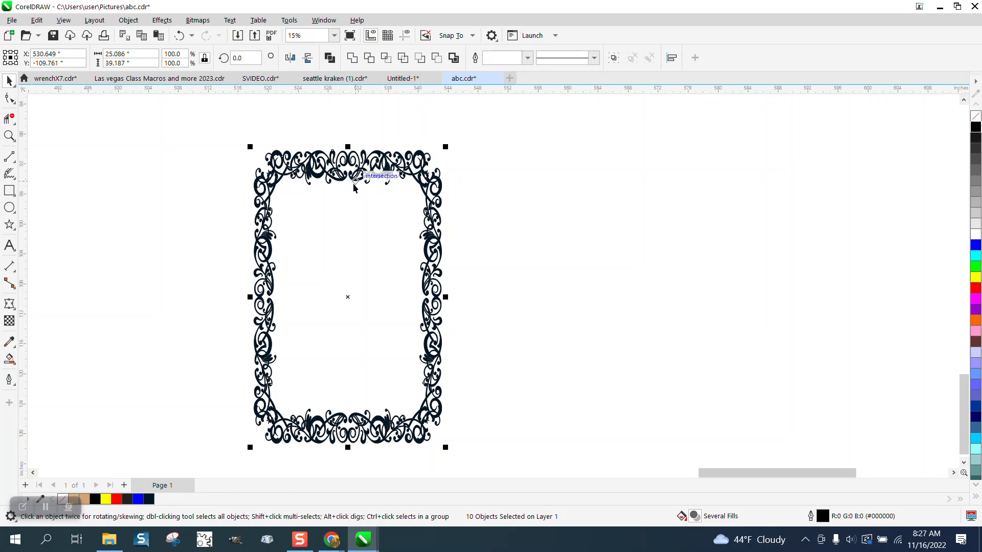
left_click(178, 36)
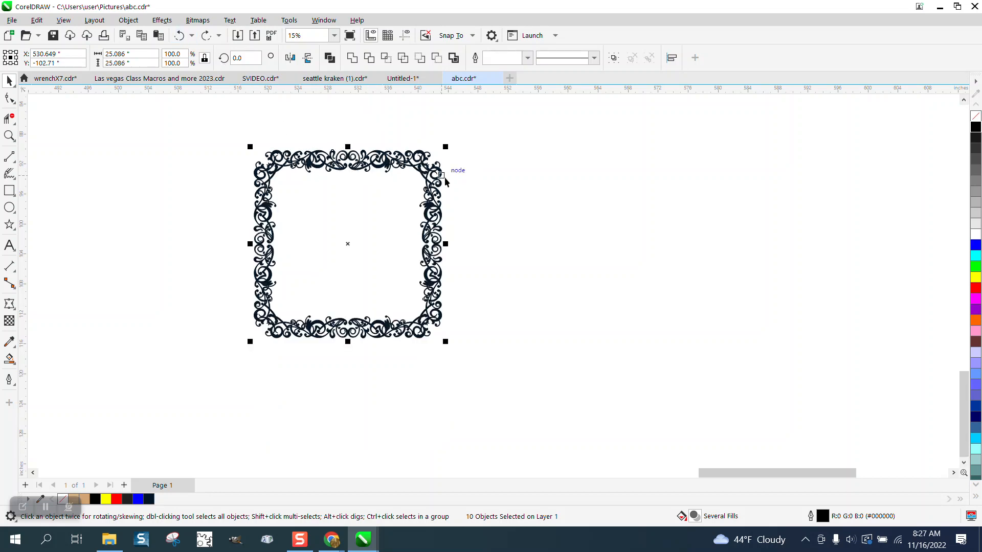